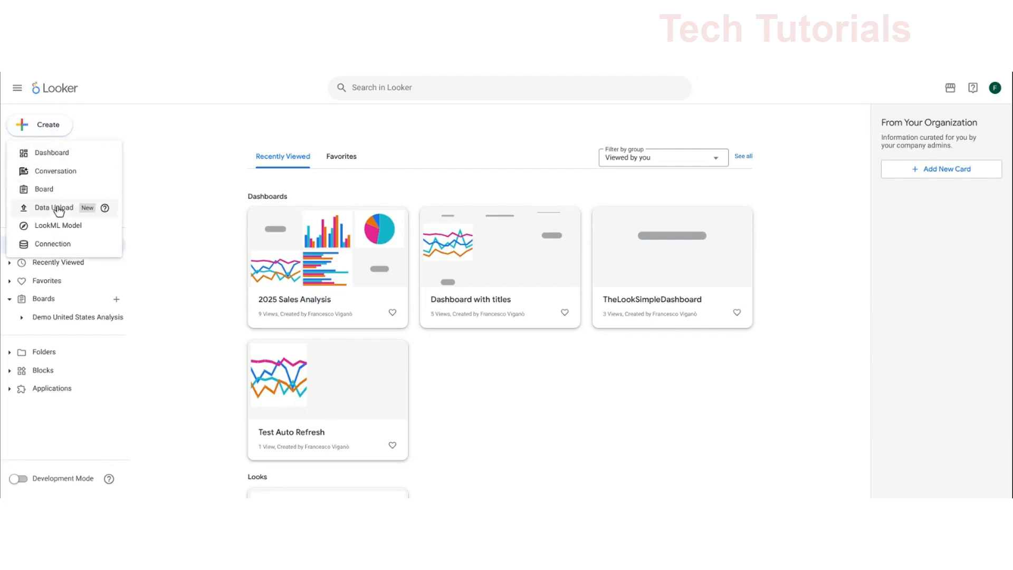
- Upload the local Excel file Core Products.xlsx as a new data upload
left_click(57, 208)
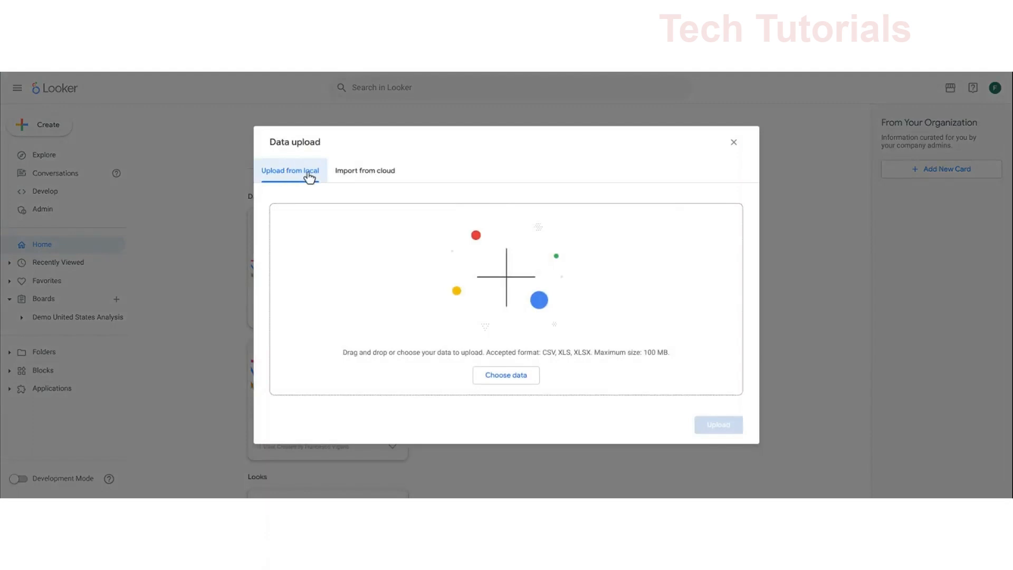
left_click(355, 178)
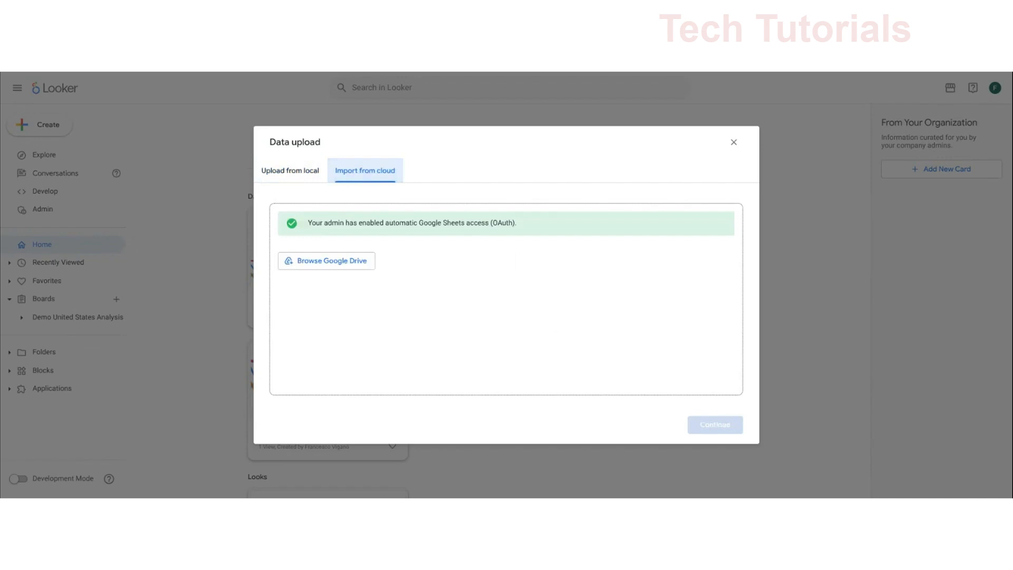
left_click(307, 178)
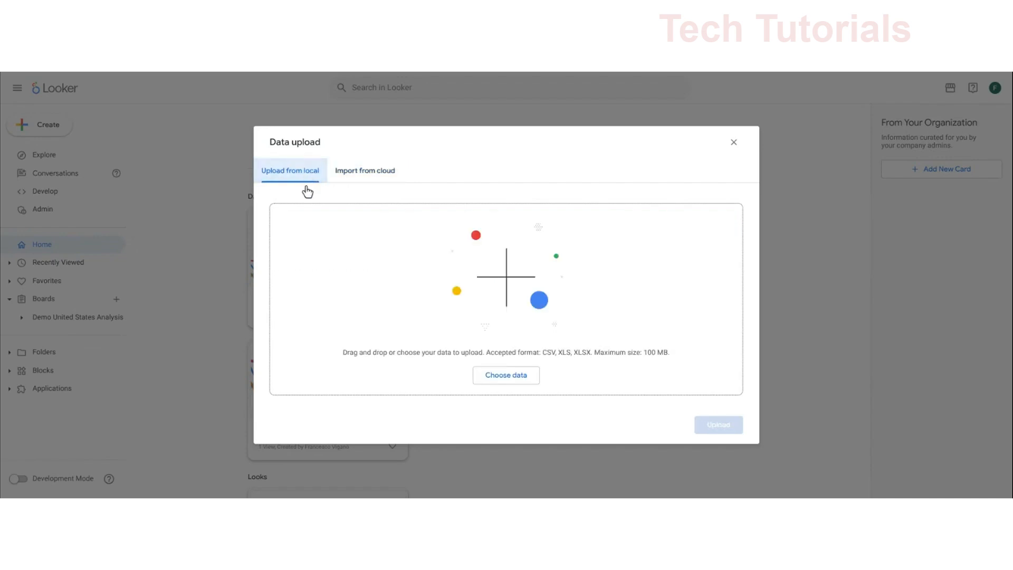
left_click(500, 376)
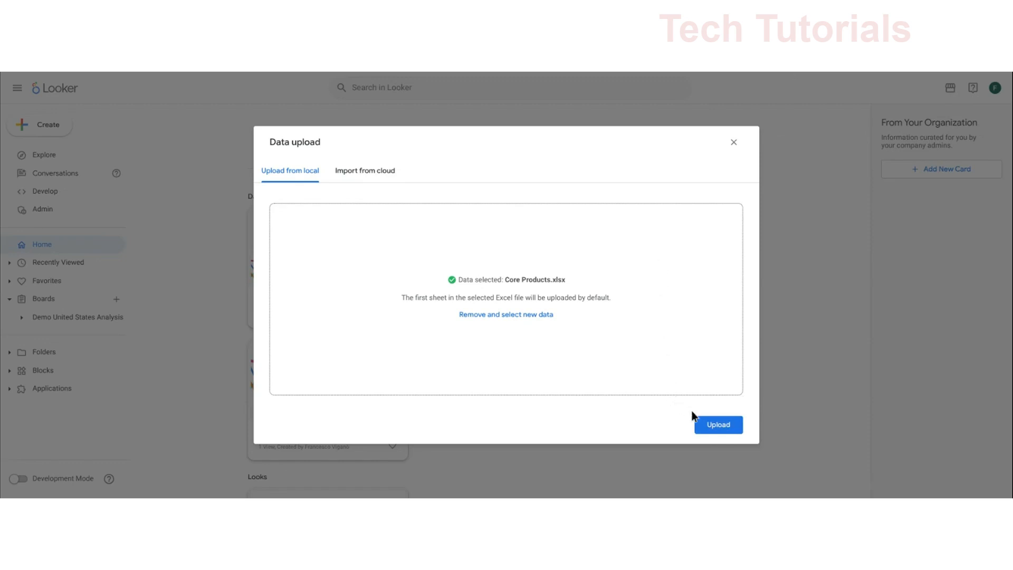
left_click(707, 429)
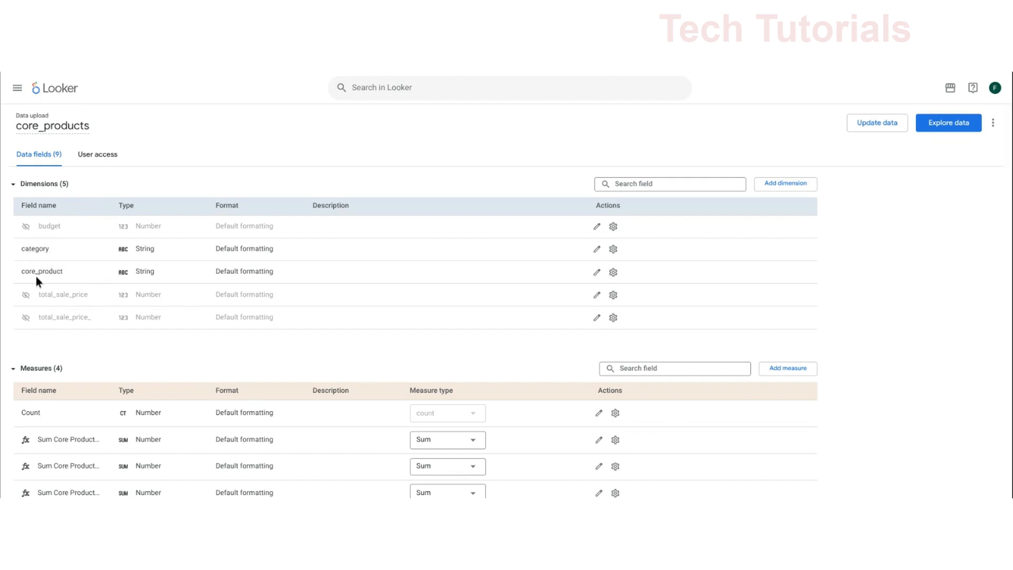
- Change the label of the Sum Core Products Budget measure to Total Budget and save it
scroll(369, 322, "down", 2)
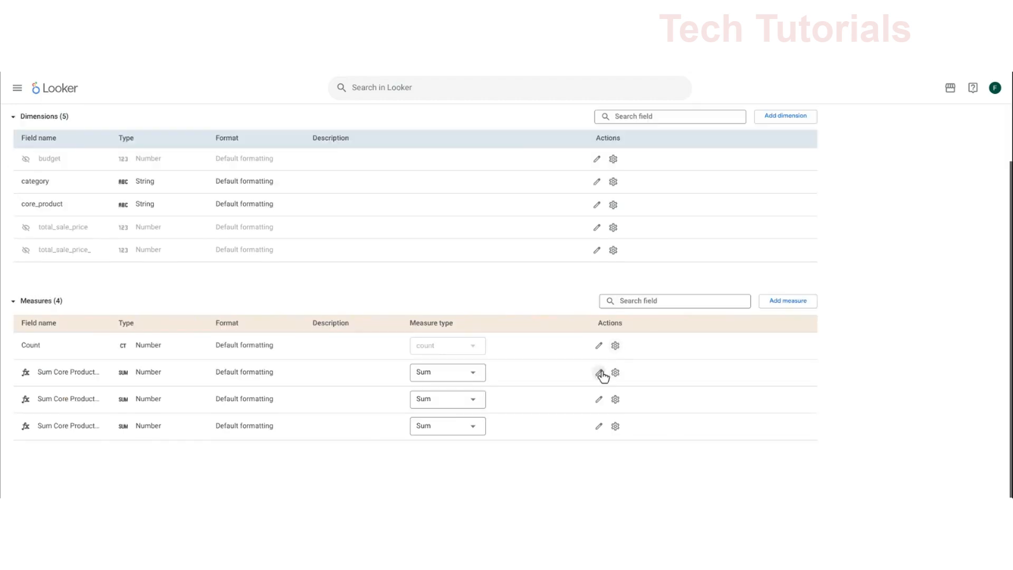
left_click(600, 373)
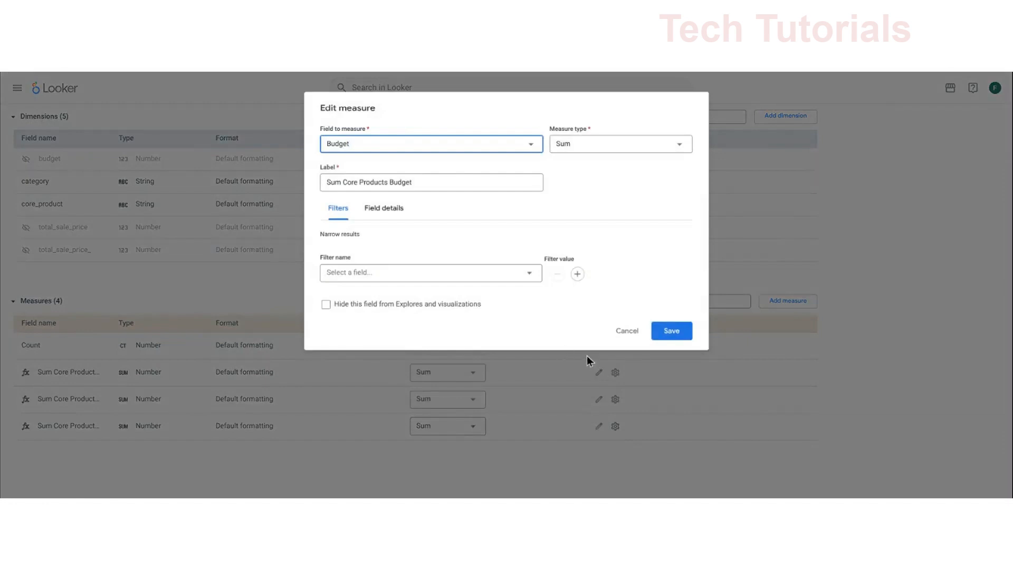
triple_click(358, 182)
type("Total Budget")
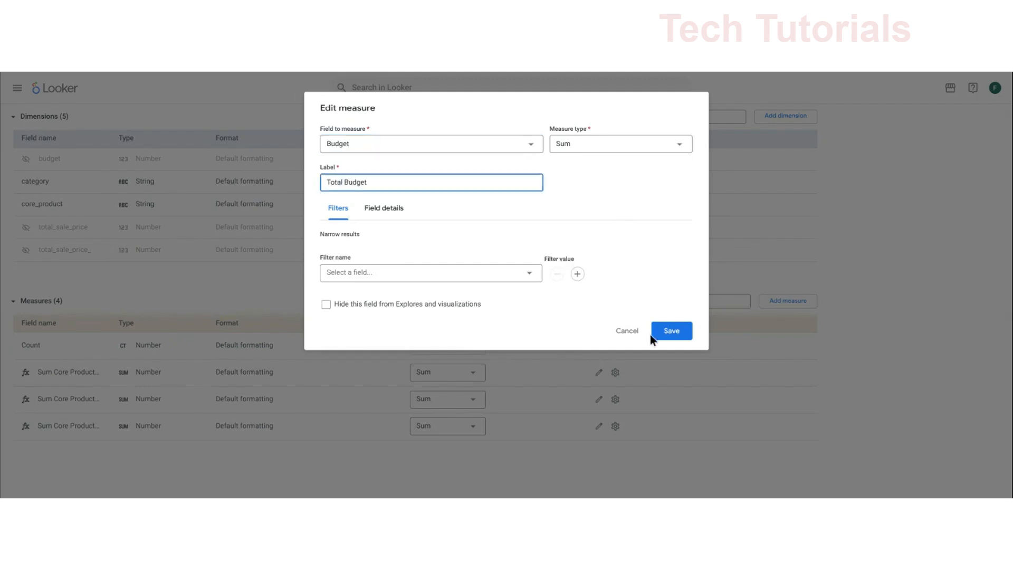
left_click(669, 332)
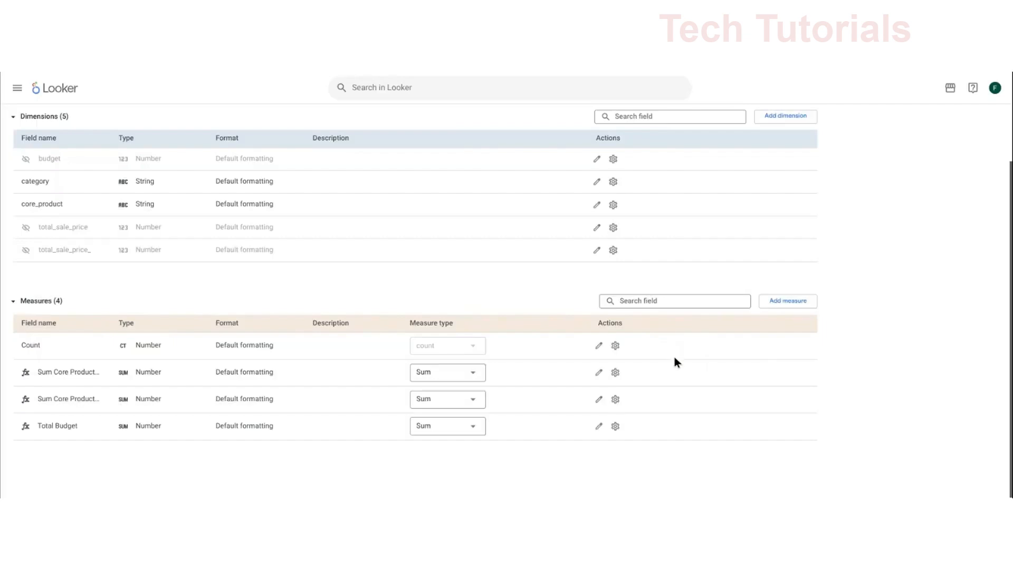
- Hide the two remaining Sum Core Products measures, leaving Count and Total Budget shown
left_click(614, 378)
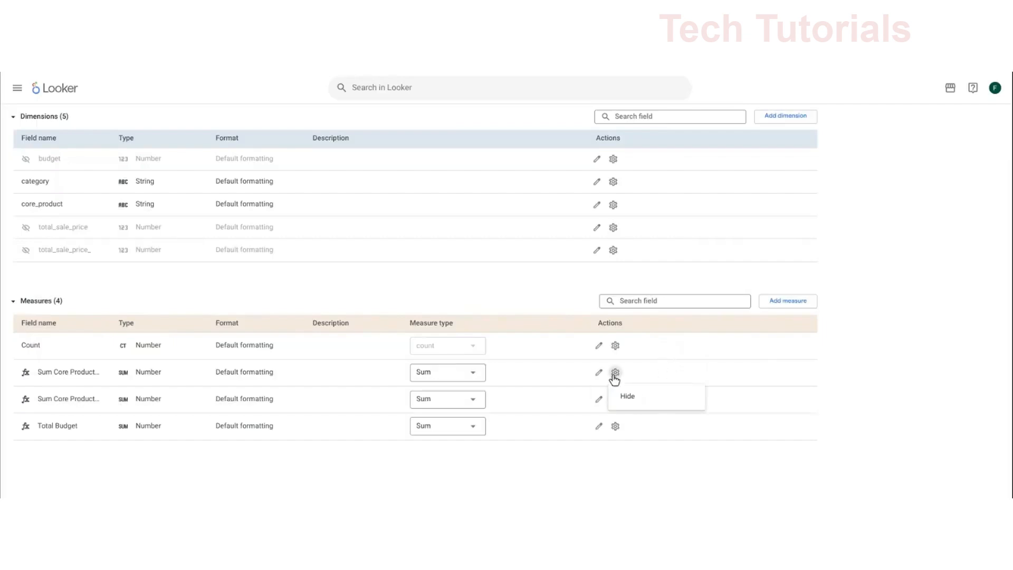
left_click(626, 401)
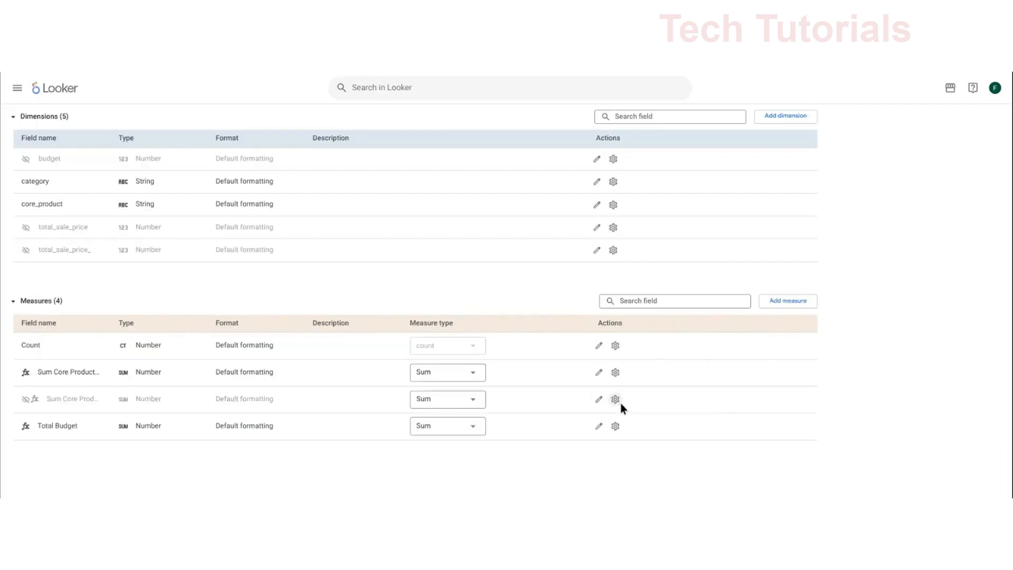
left_click(616, 373)
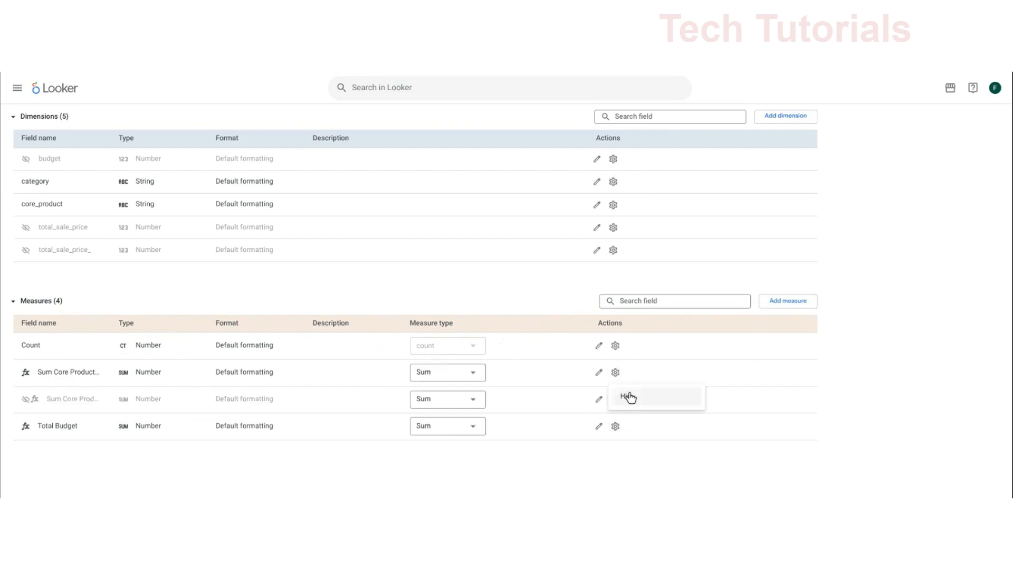
left_click(629, 398)
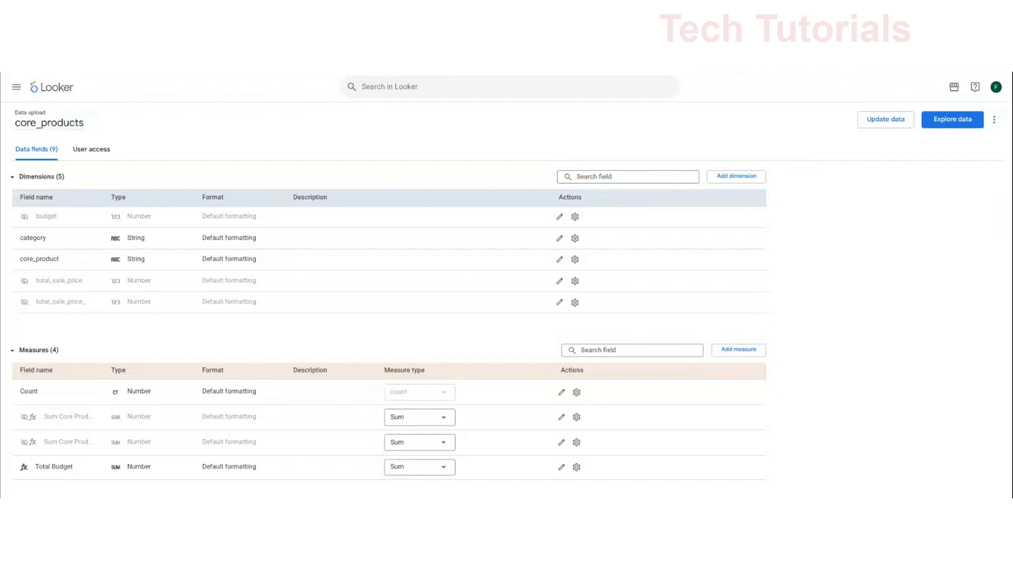
- Explore the uploaded data by Category, Core Product and Total Budget, run the query and show its visualization
left_click(954, 123)
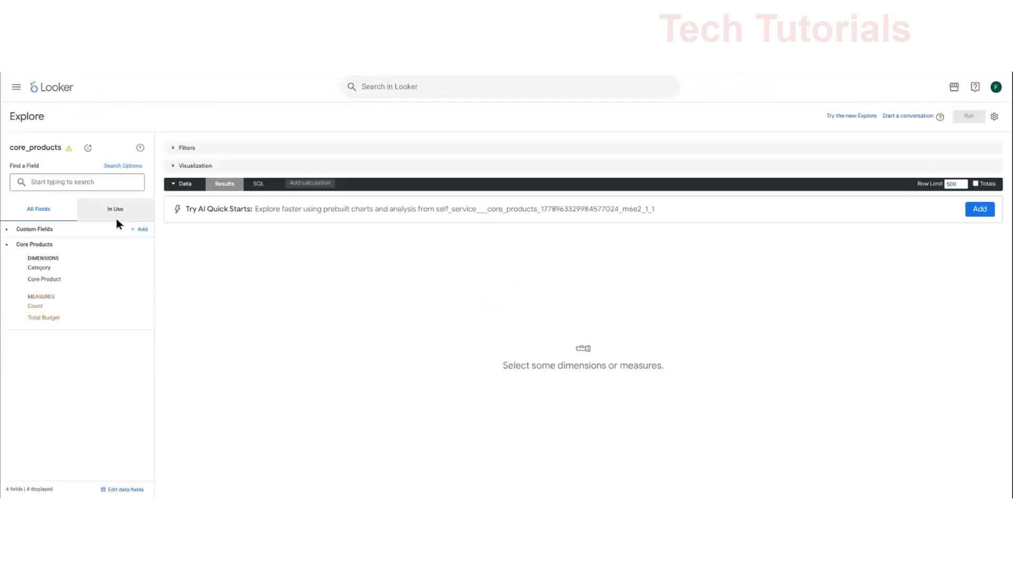
left_click(75, 268)
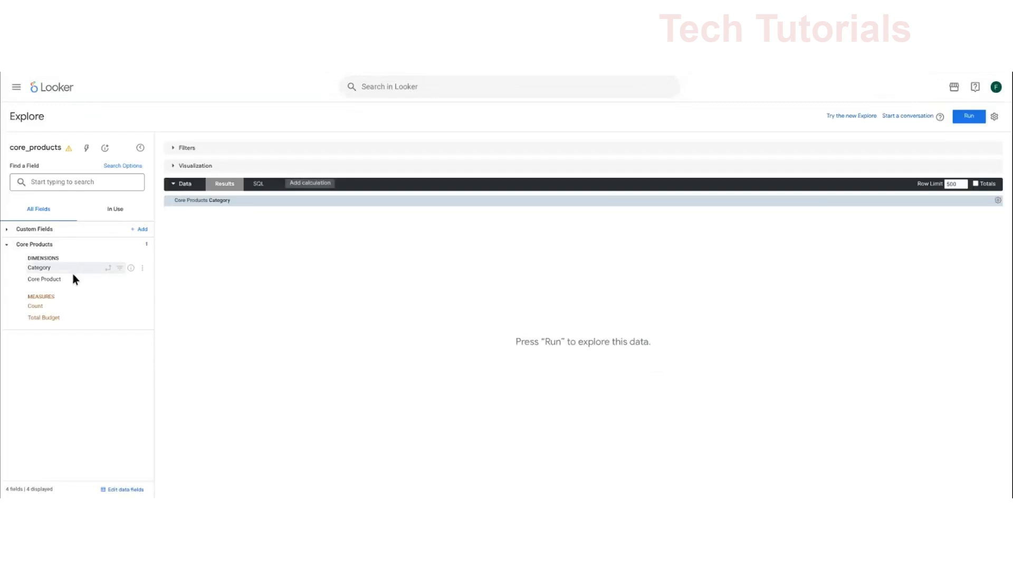
left_click(63, 317)
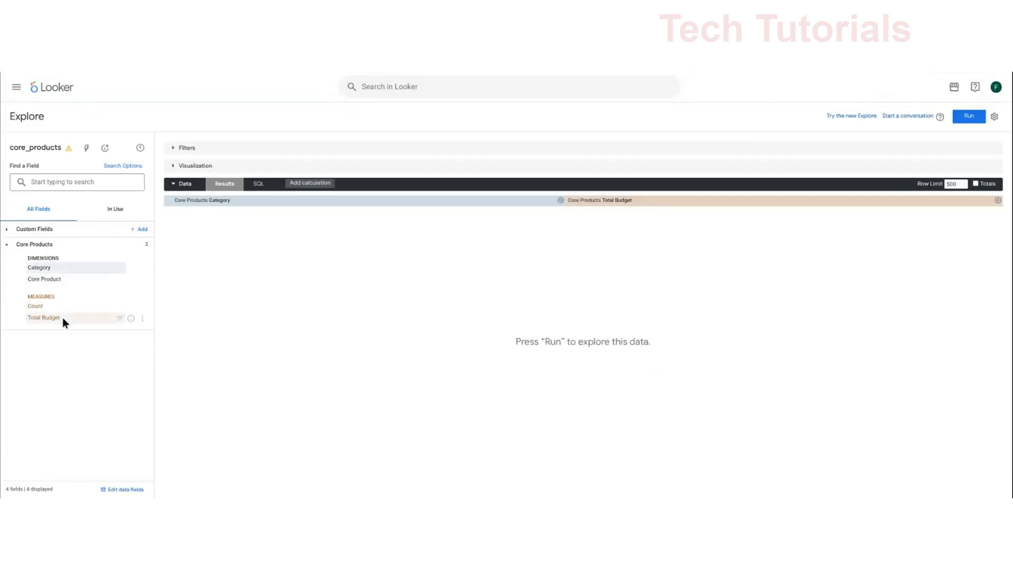
left_click(62, 281)
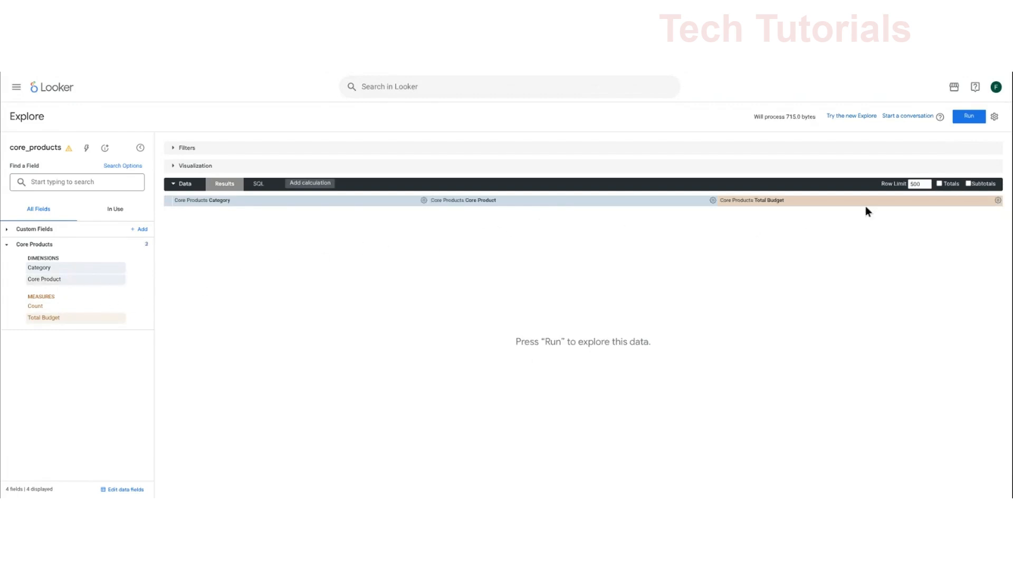
left_click(970, 118)
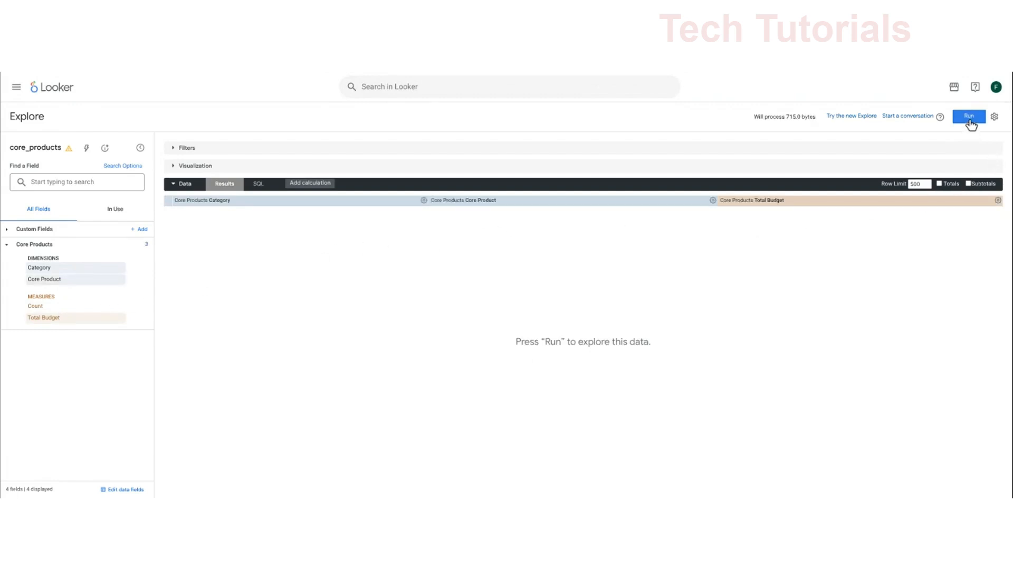
left_click(172, 167)
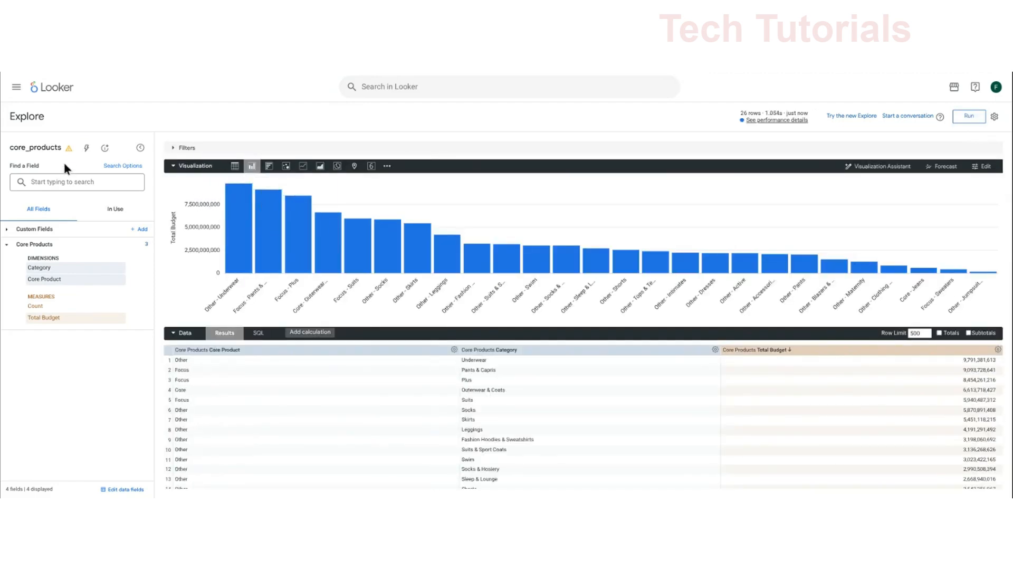
mouse_move(68, 151)
- Start merging the query results with the (1) Orders, Items and Users Explore from eCommerce FVI
left_click(995, 116)
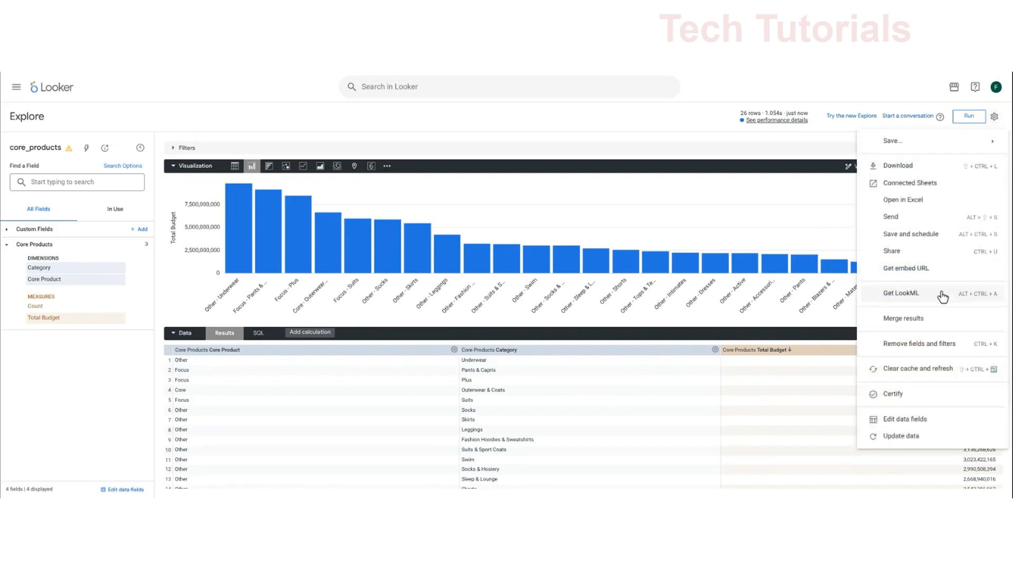
left_click(915, 317)
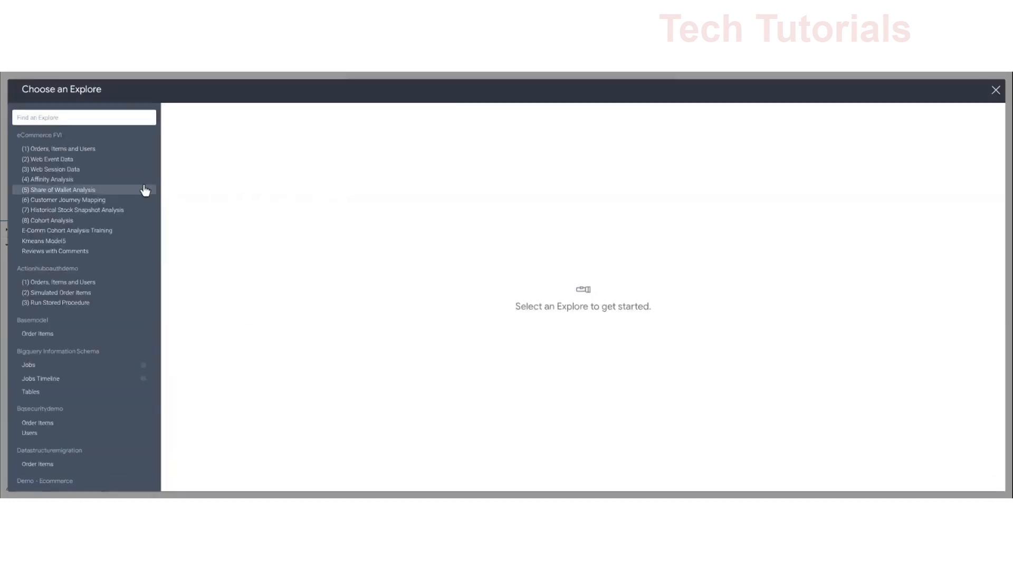
left_click(67, 151)
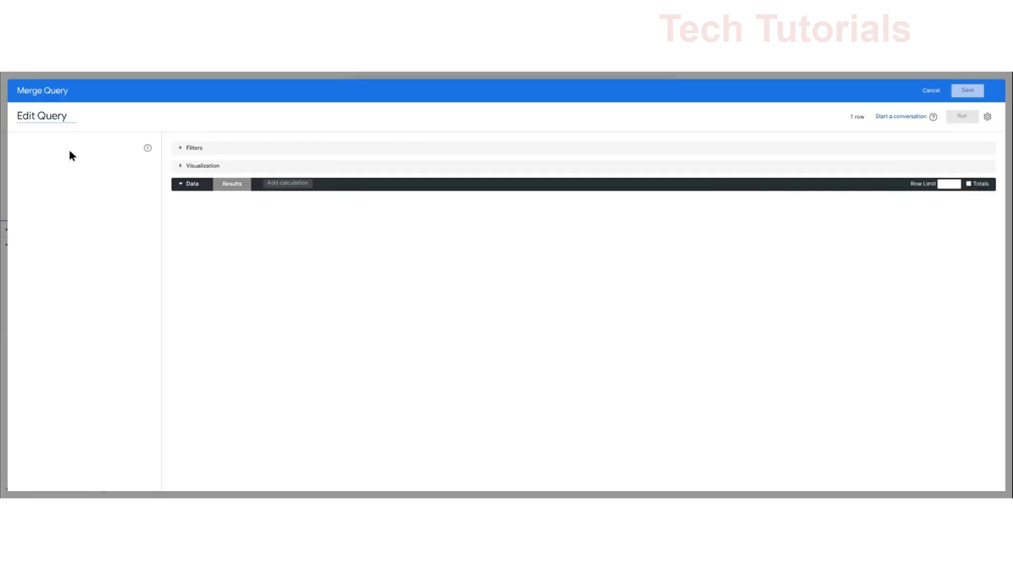
- Build the merge query from Products Category and Total Sale Price, filter Order Items Created Year to 2026, run it and save it
type("cate")
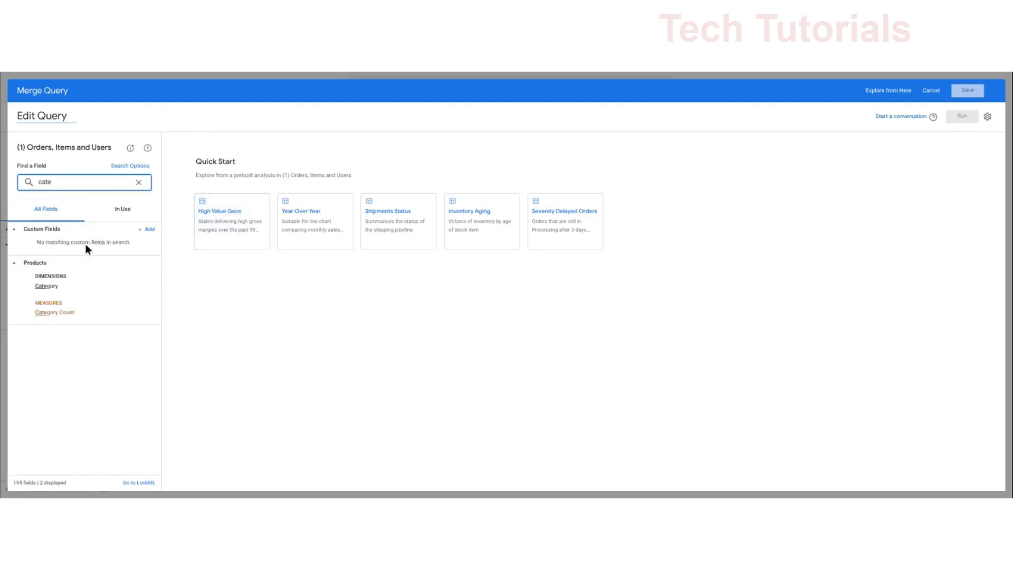
left_click(81, 288)
double_click(79, 195)
type("total")
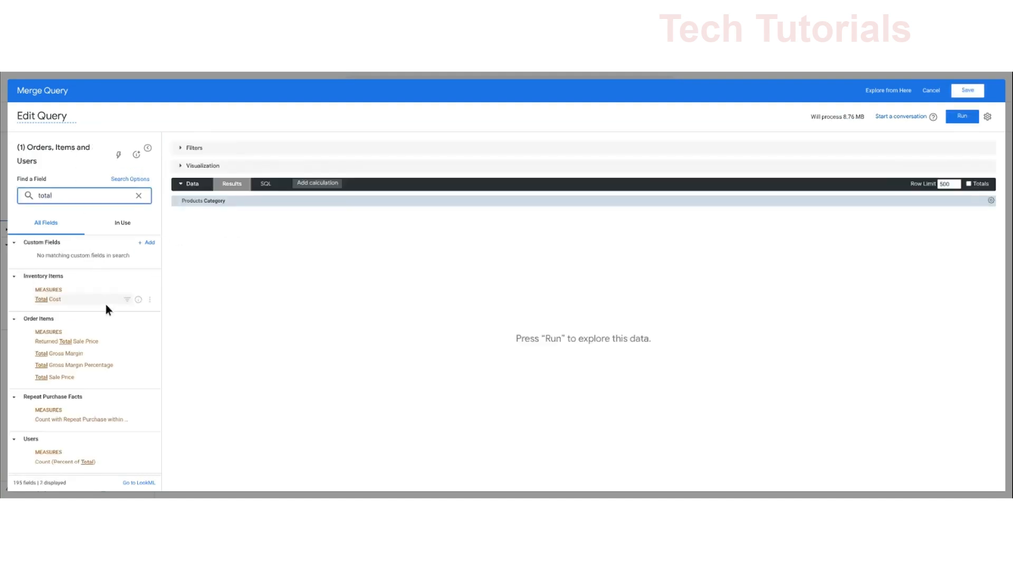
left_click(66, 377)
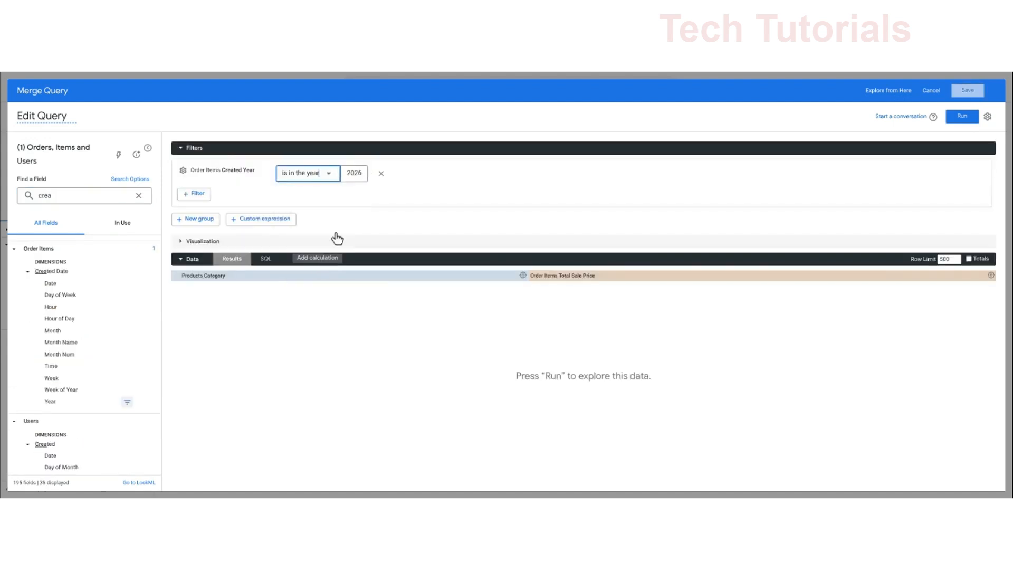
left_click(963, 117)
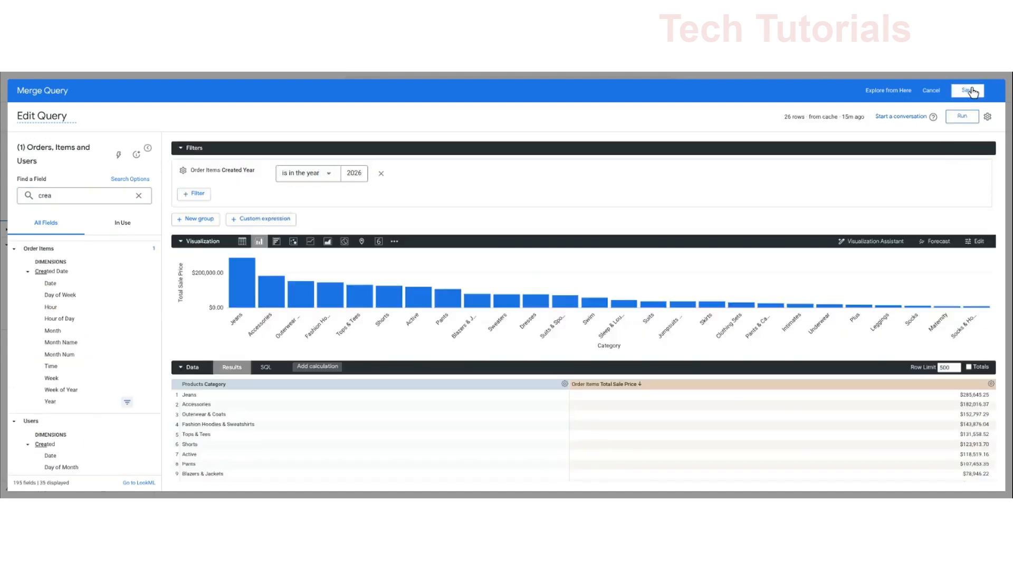
left_click(971, 91)
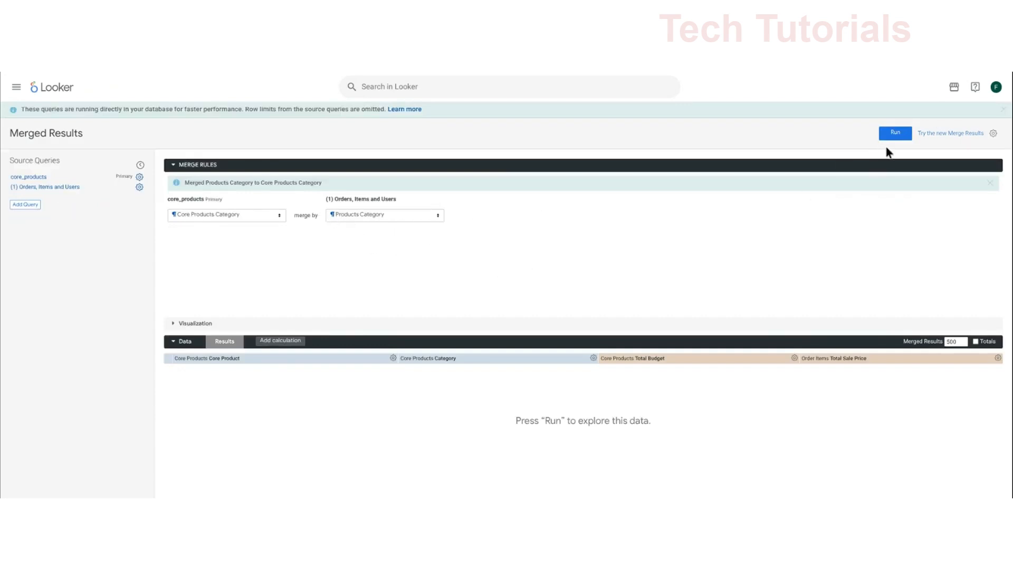
- Run the merged results of core_products and Orders, Items and Users, and expand their visualization
left_click(895, 133)
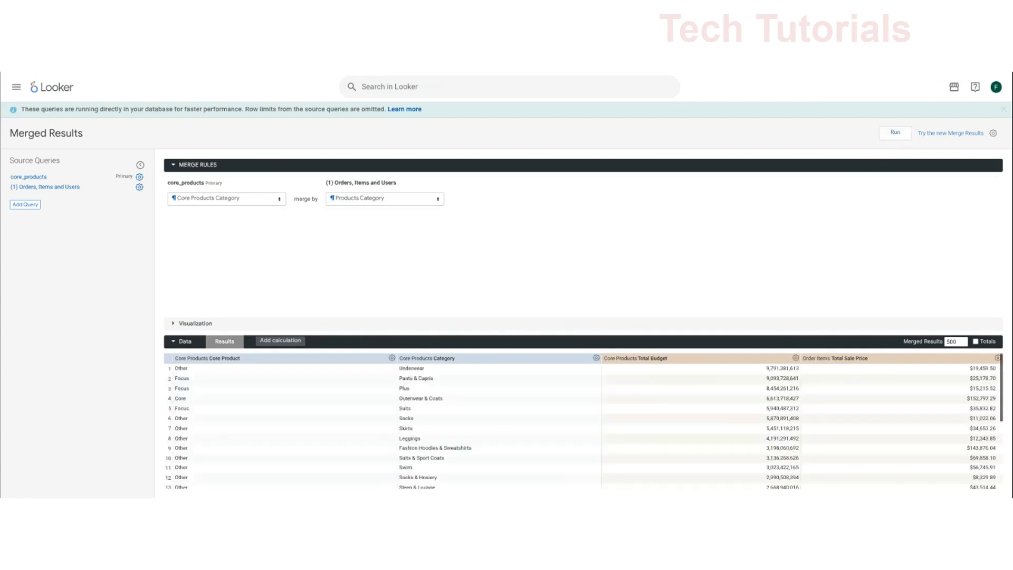
left_click(174, 324)
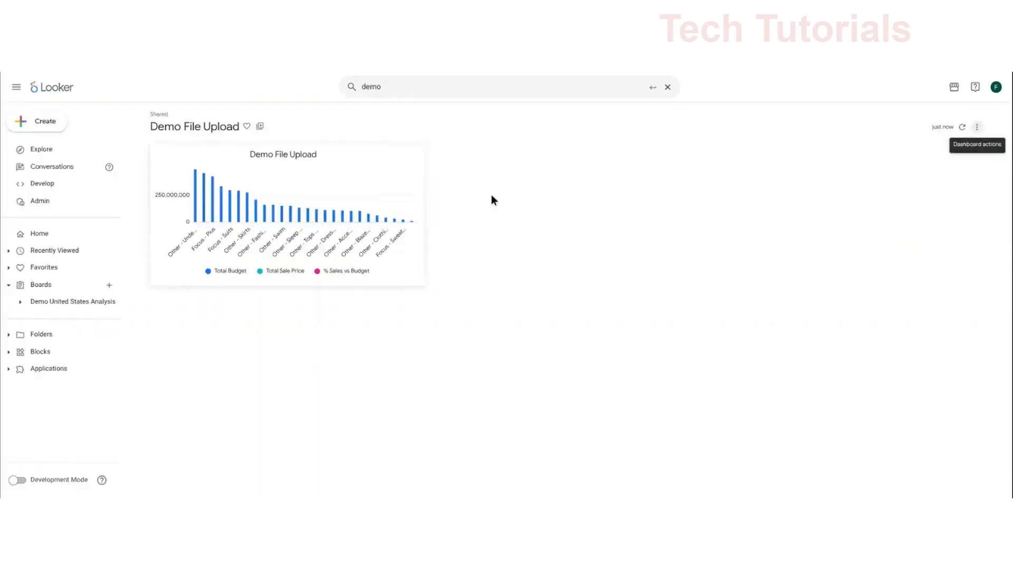
mouse_move(322, 207)
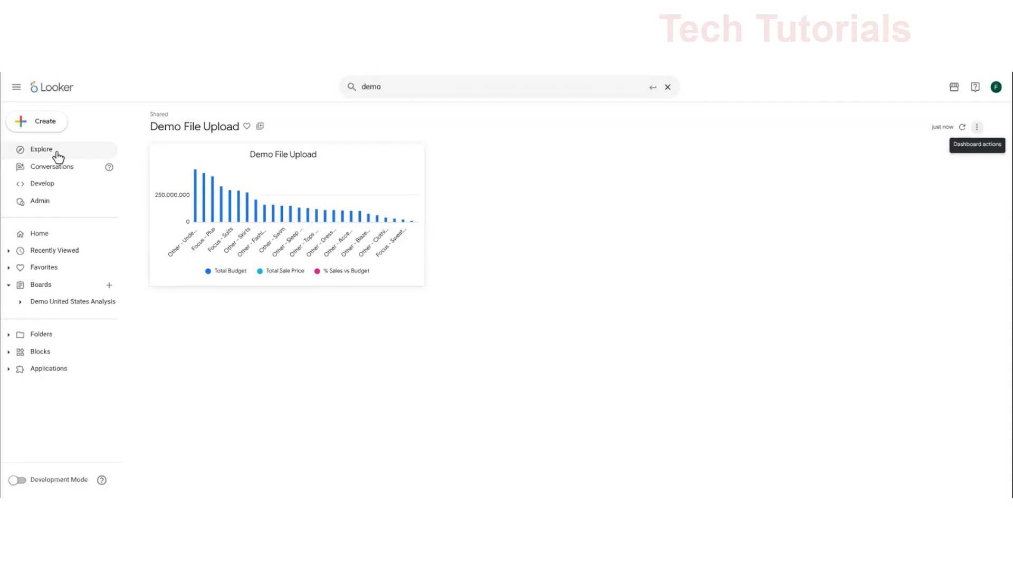
- Open the data fields of the self-service Explore core_products for editing
left_click(55, 154)
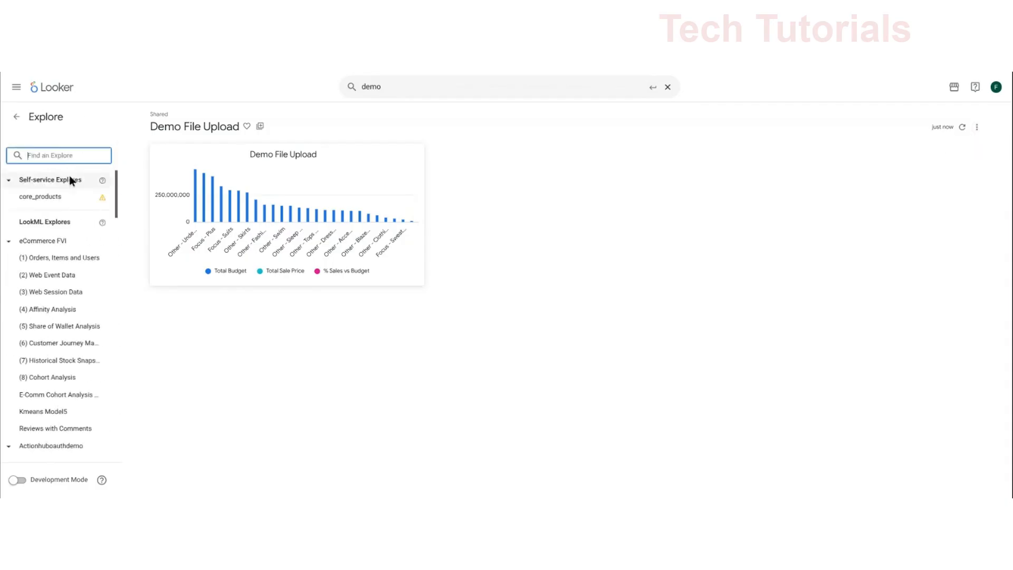
left_click(76, 198)
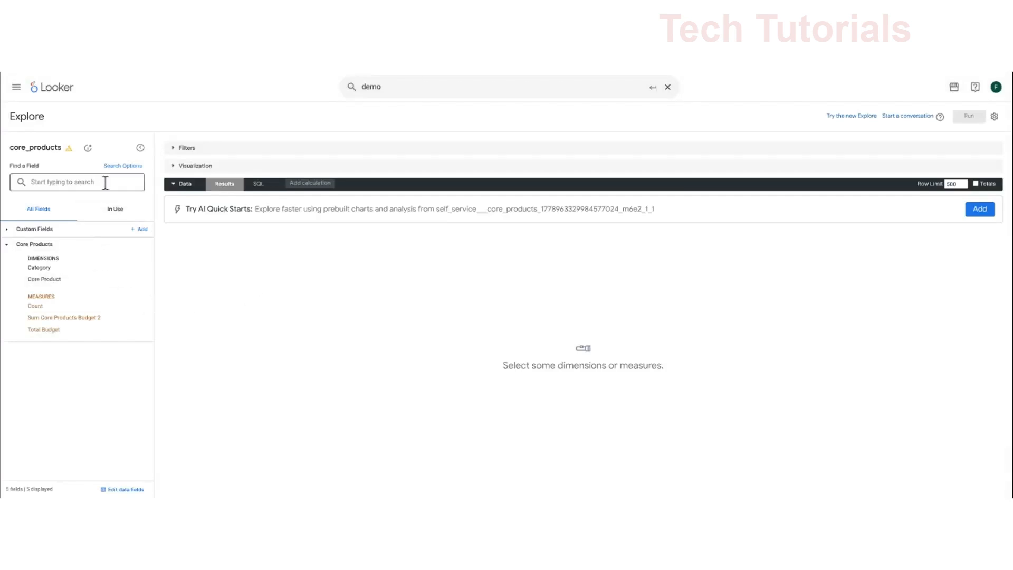
left_click(121, 490)
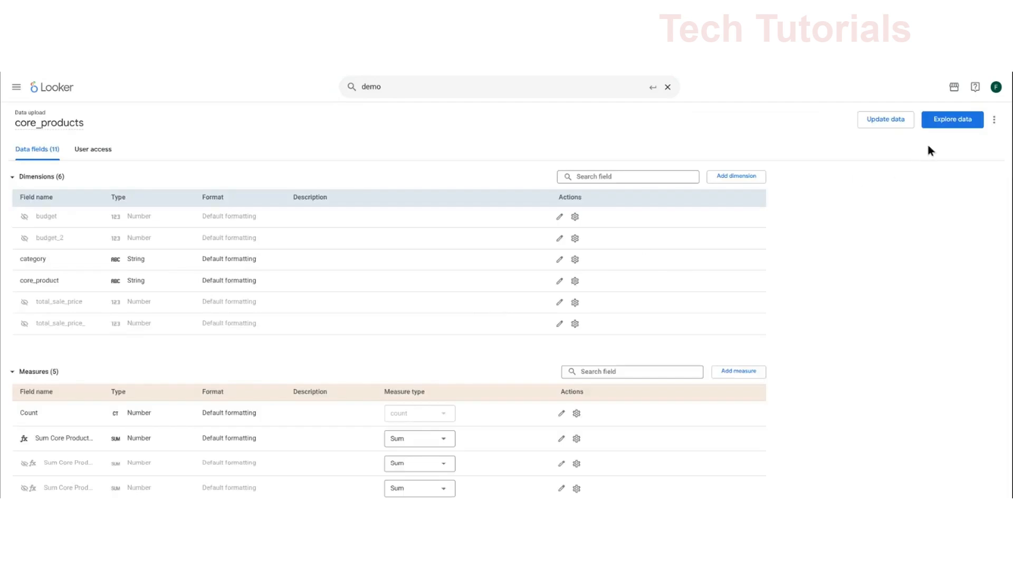
- Update the core_products data upload with the file Core Products.xlsx
left_click(897, 122)
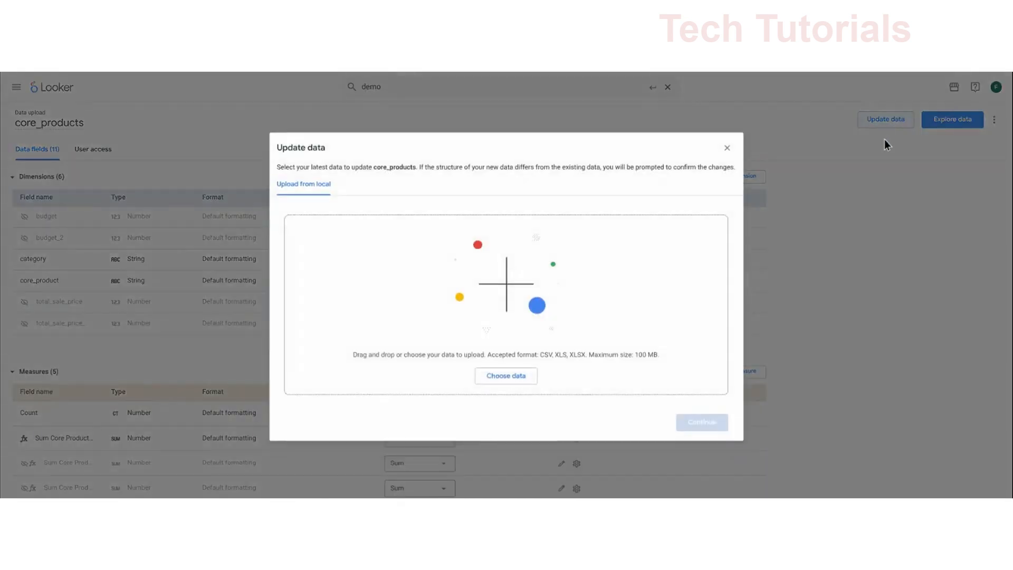
left_click(518, 379)
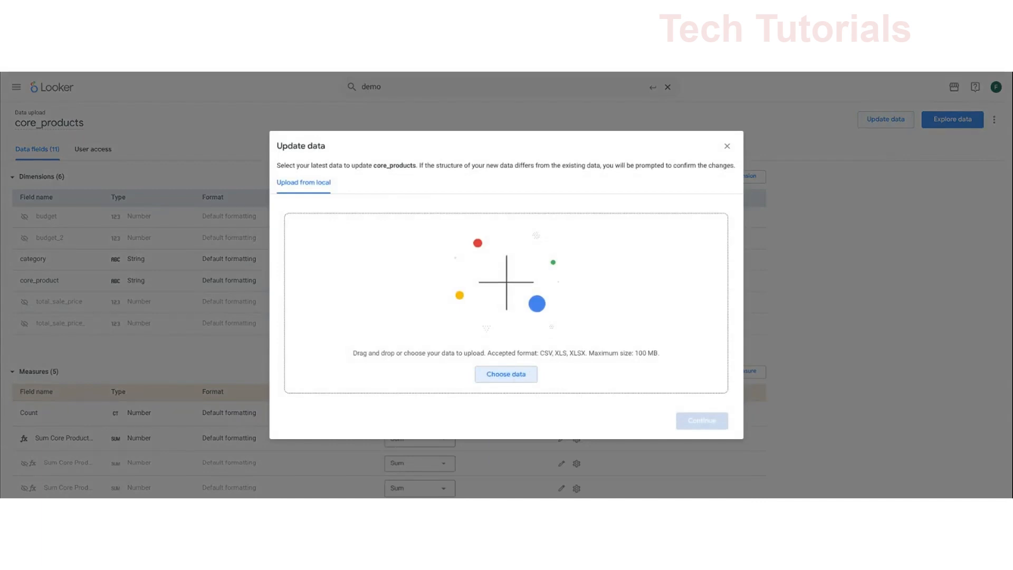
left_click(591, 382)
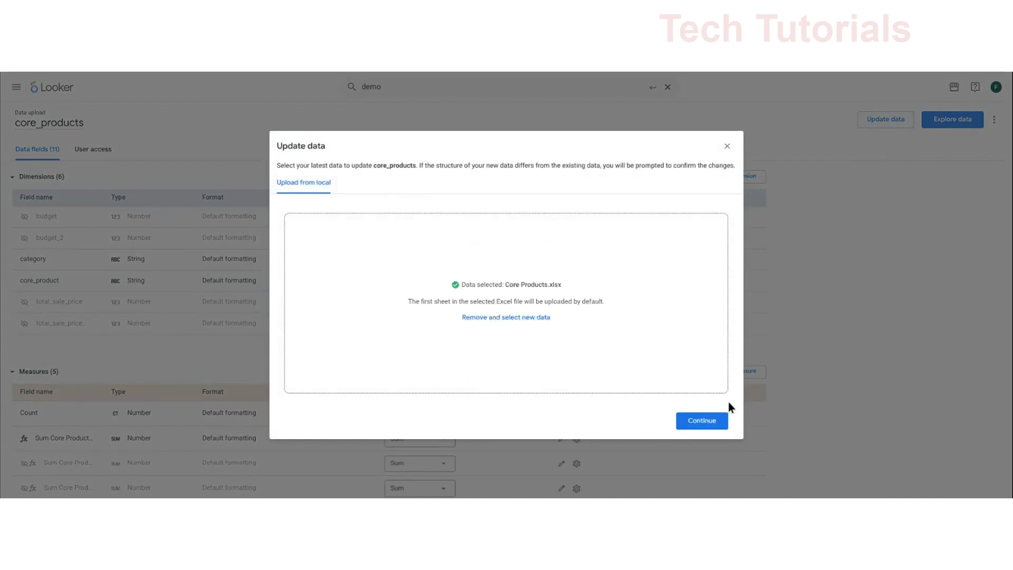
left_click(707, 431)
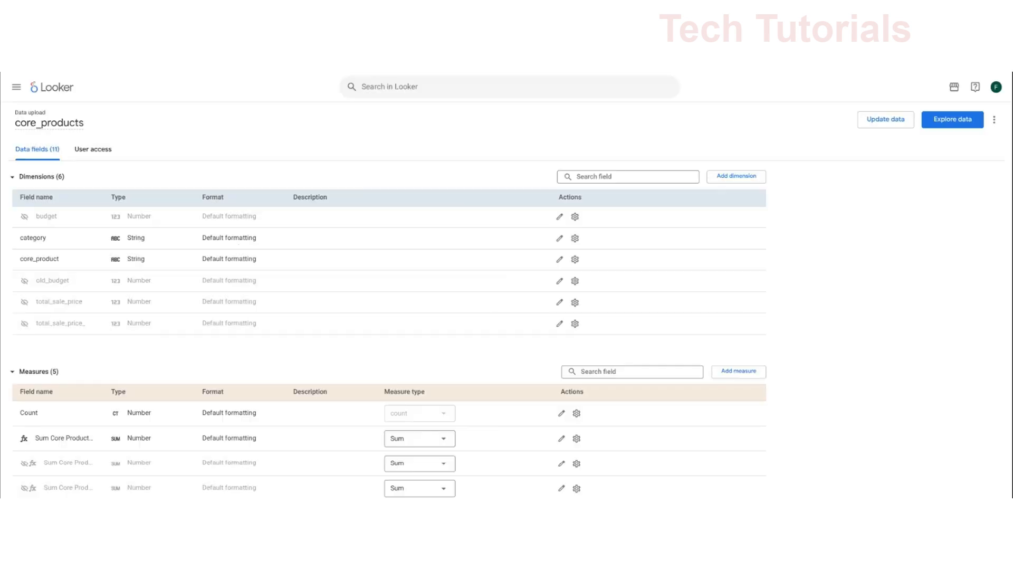
- Hide the Sum Core Products Old Budget measure from Explores and visualizations and save it
scroll(690, 357, "down", 2)
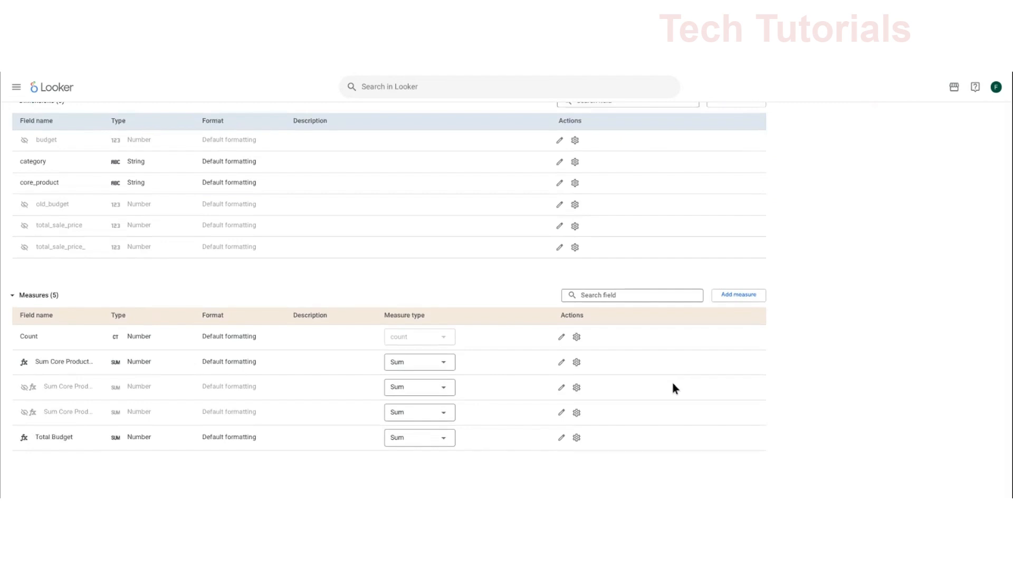
left_click(561, 363)
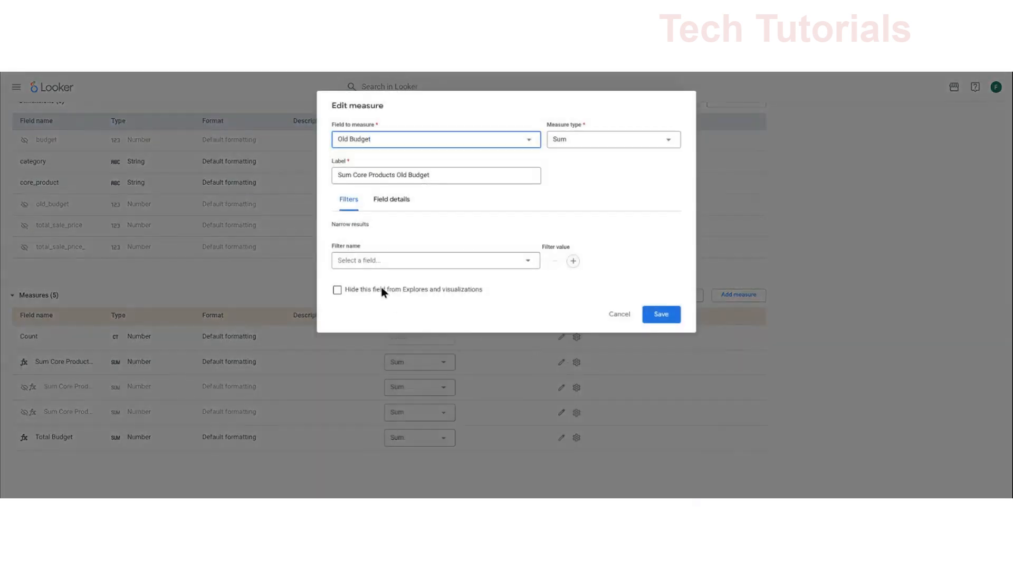
left_click(378, 289)
left_click(658, 314)
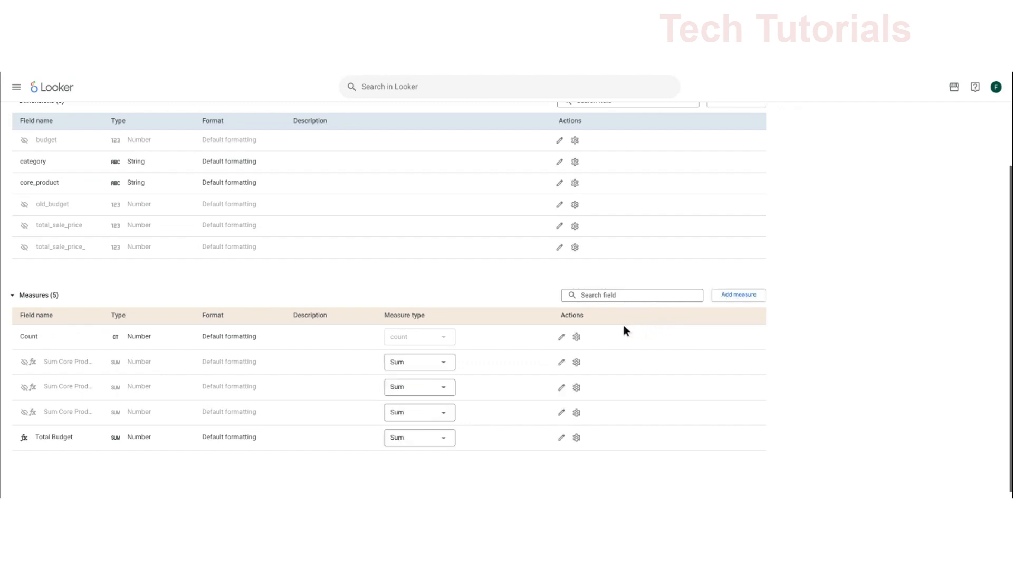
- Search for demo and open the Demo File Upload dashboard to review its chart with the updated data
scroll(609, 304, "up", 2)
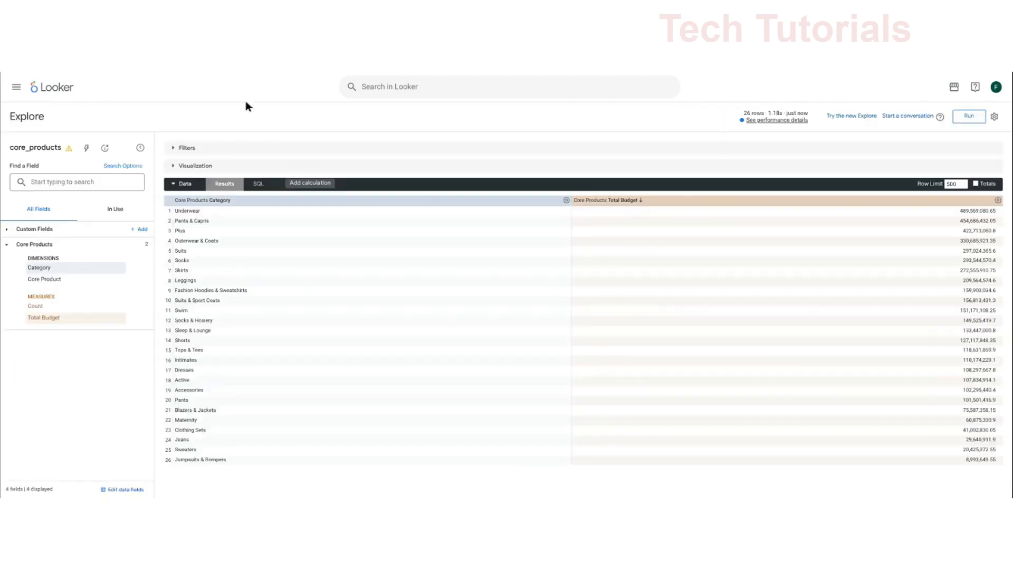
left_click(373, 87)
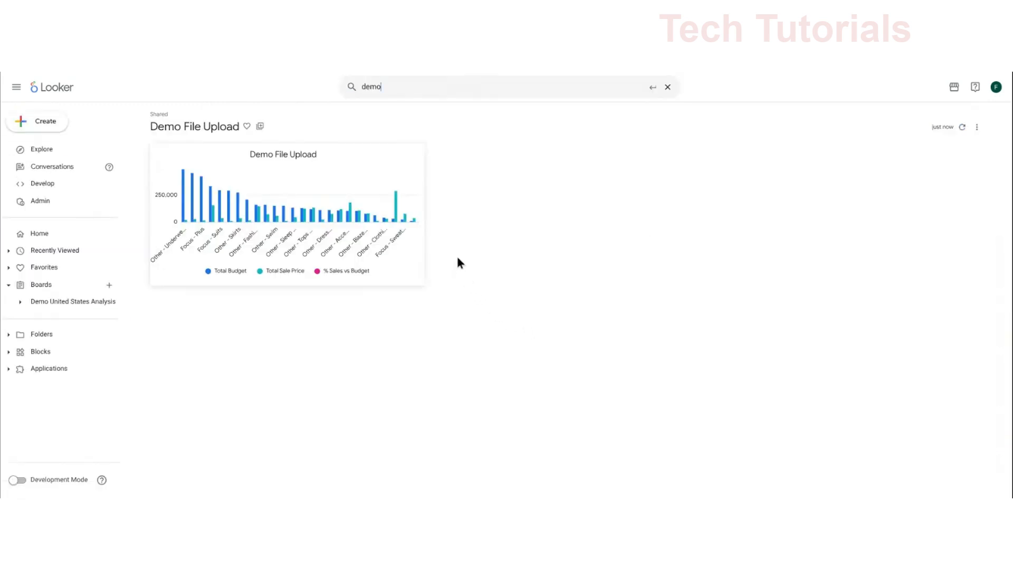
mouse_move(417, 223)
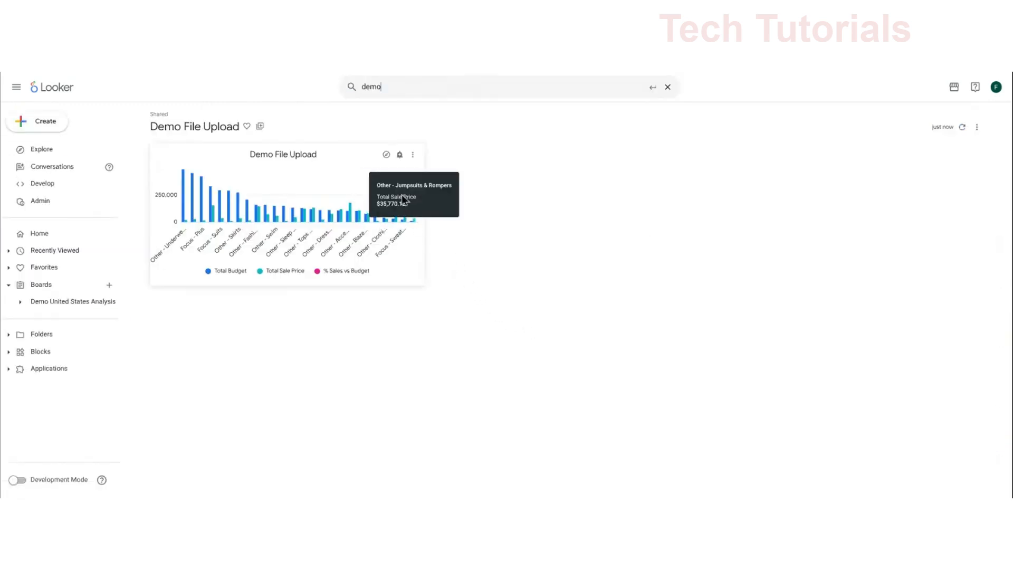
left_click(388, 154)
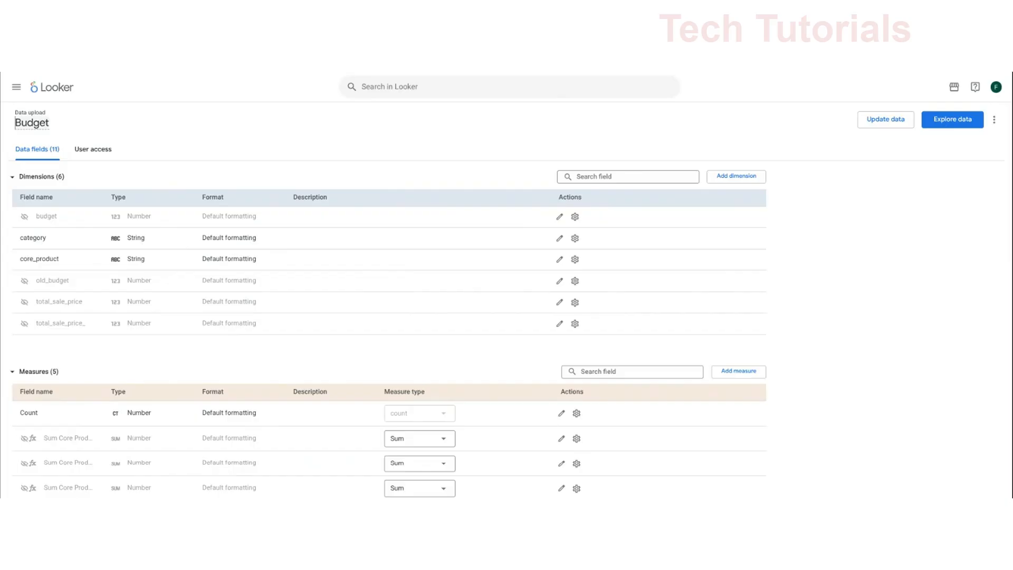
- Rename the data upload Yearly Budget and give the Total Budget measure the description "Yearly budget for 2026"
type("Yearly")
scroll(313, 270, "down", 1)
scroll(313, 270, "down", 1)
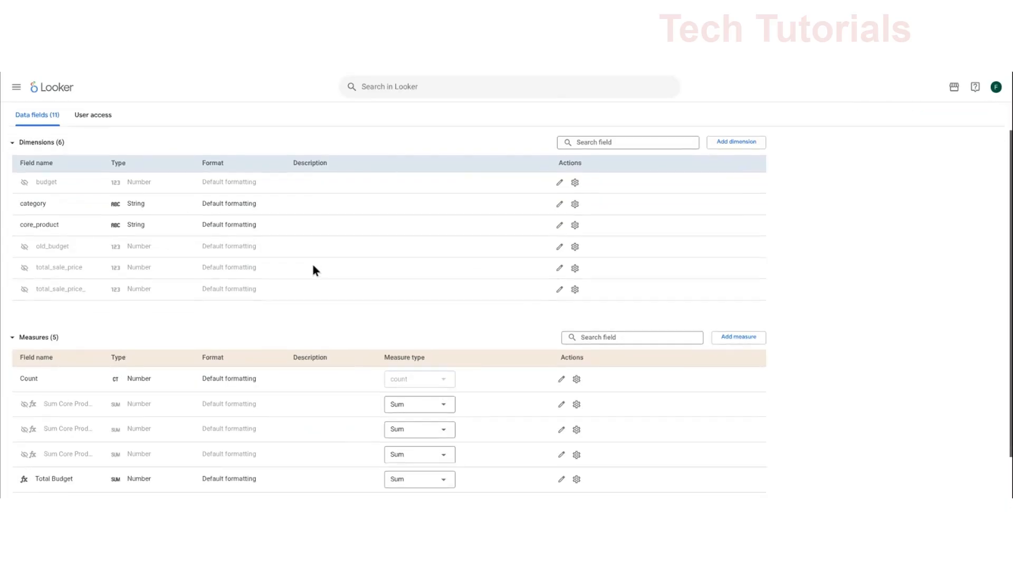
scroll(462, 372, "down", 3)
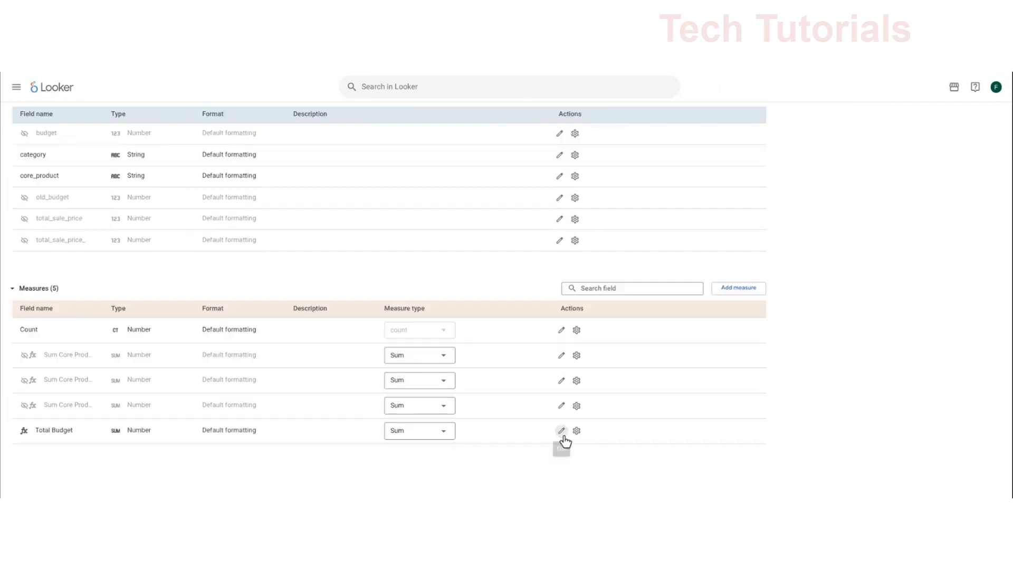
left_click(562, 479)
type("20")
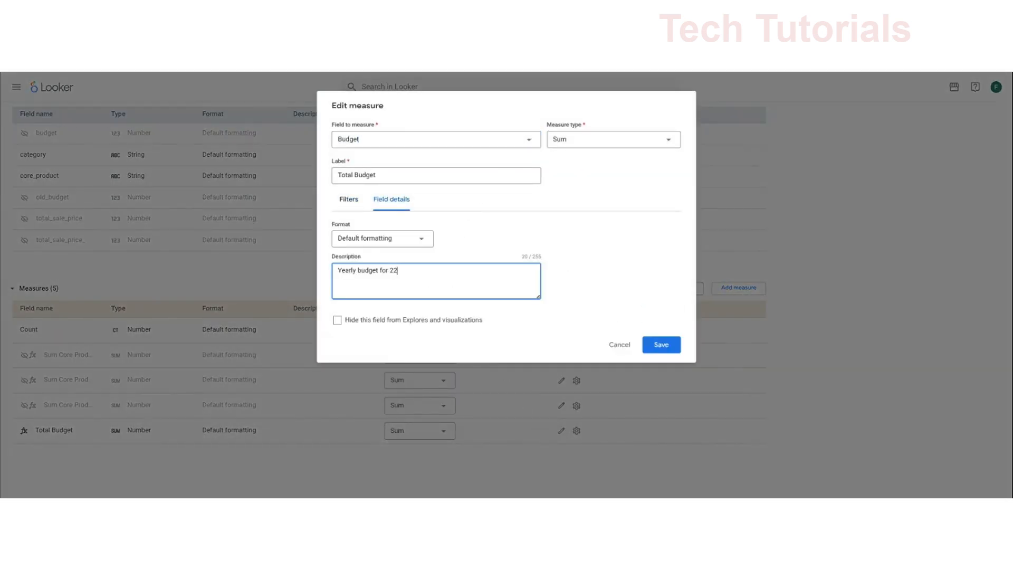
key("BackSpace")
type("026")
left_click(658, 345)
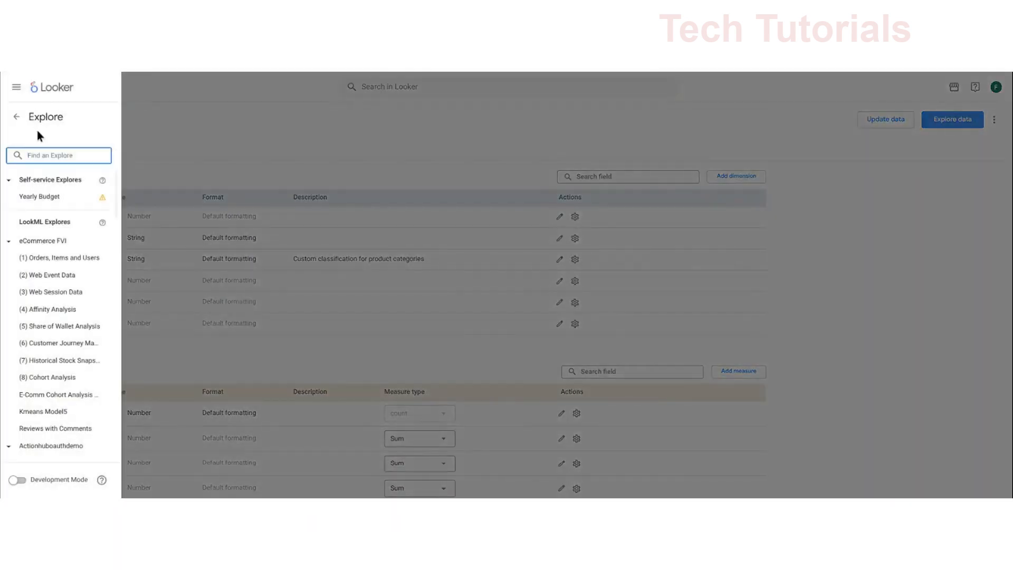
- Open the Demo Conversational Analytics Agent from Conversations and add the Yearly Budget self-service Explore to its data
left_click(17, 116)
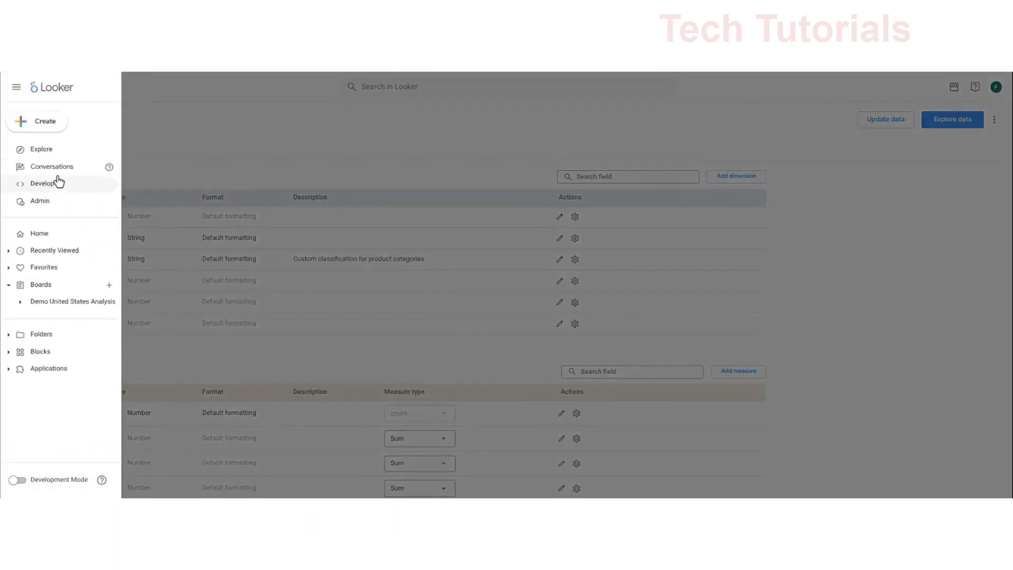
left_click(58, 175)
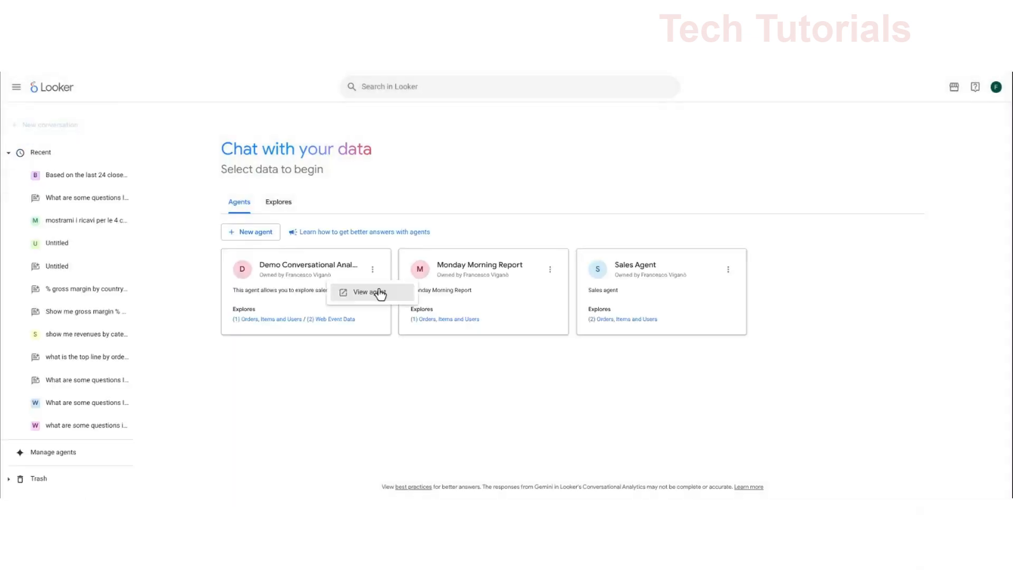
left_click(377, 294)
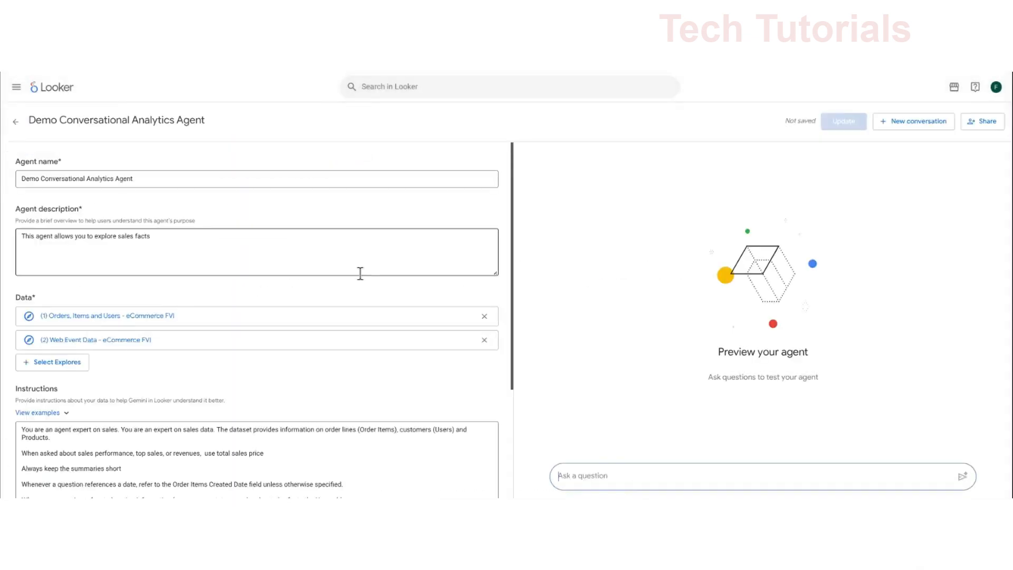
left_click(76, 367)
left_click(106, 172)
type("Bu")
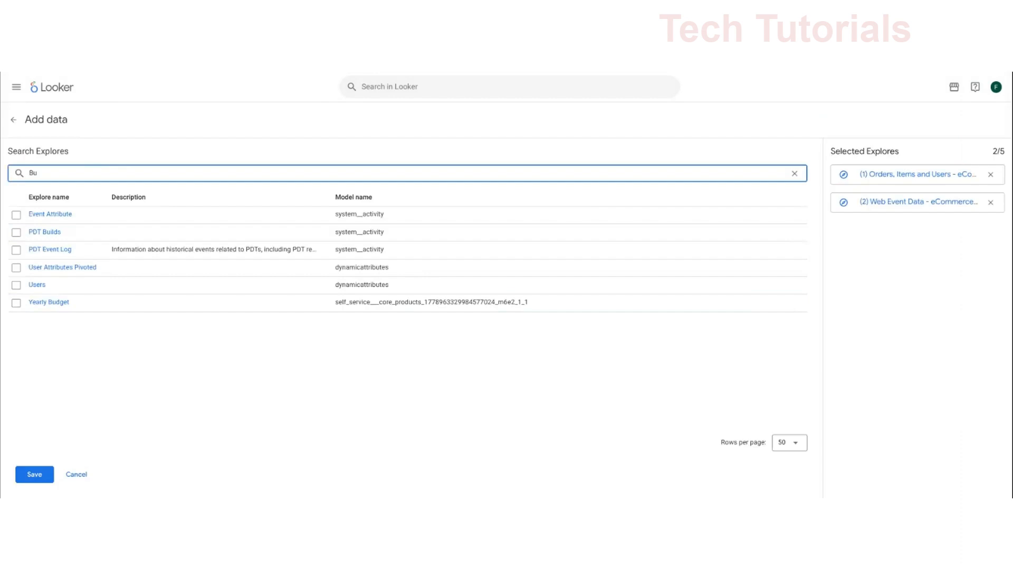
left_click(16, 303)
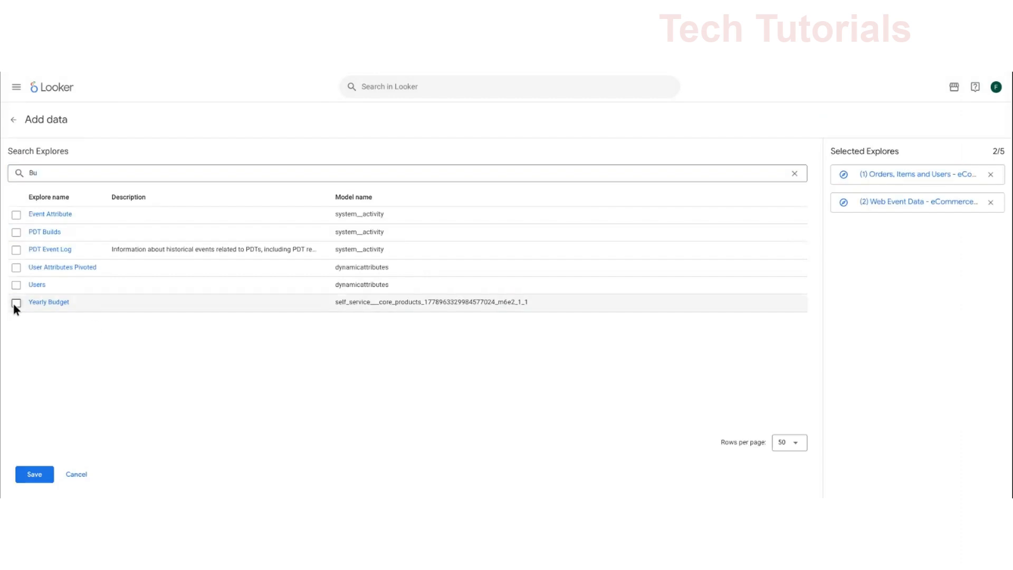
left_click(42, 470)
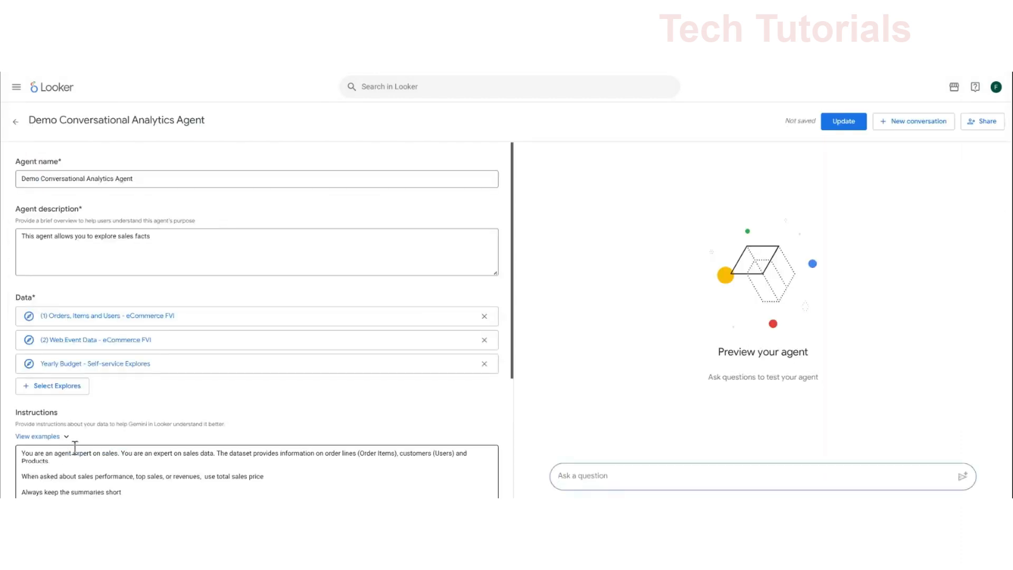
- Add the agent instruction "Yearly budget contains full year budget values." and update the agent
scroll(137, 393, "down", 2)
left_click(145, 394)
scroll(145, 395, "down", 2)
key("Return")
key("Return")
type("Yearly budget ")
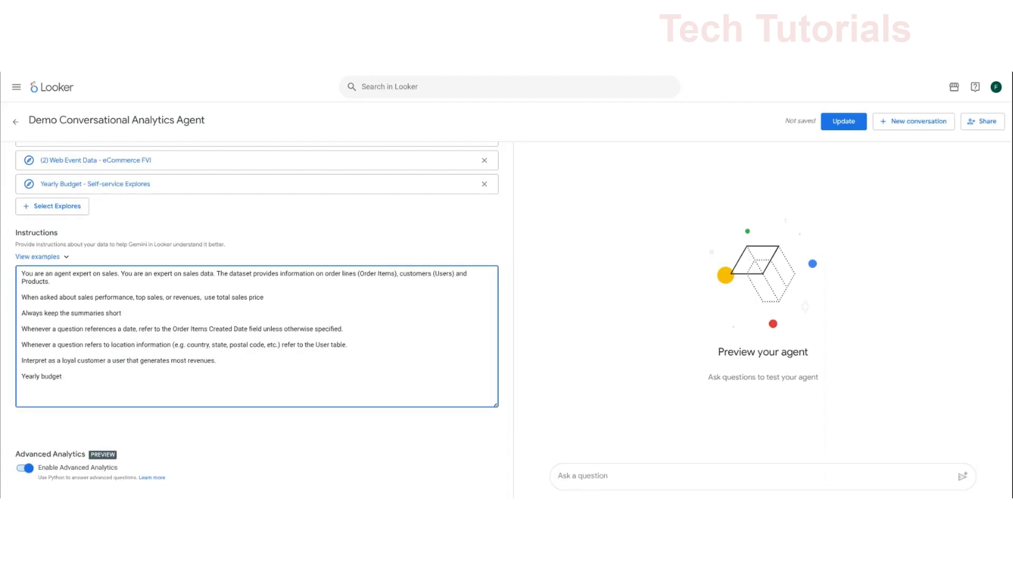
type("contains")
left_click(847, 122)
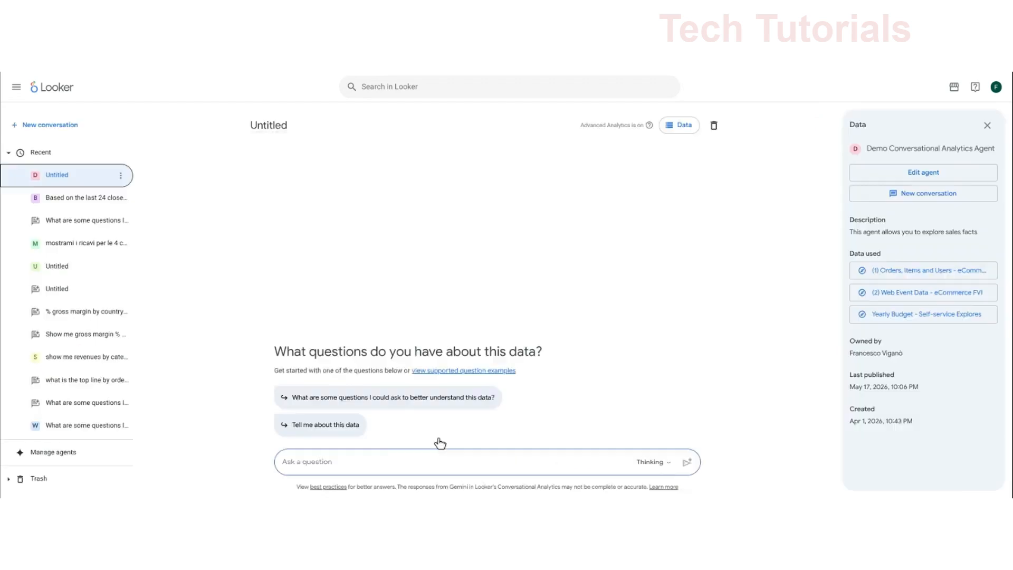
- Ask the agent in a new conversation to compare sales in 2026 by category vs budget
left_click(374, 460)
type("compare sales in 2026 by category vs budget and identify what categories require more attention")
key("Return")
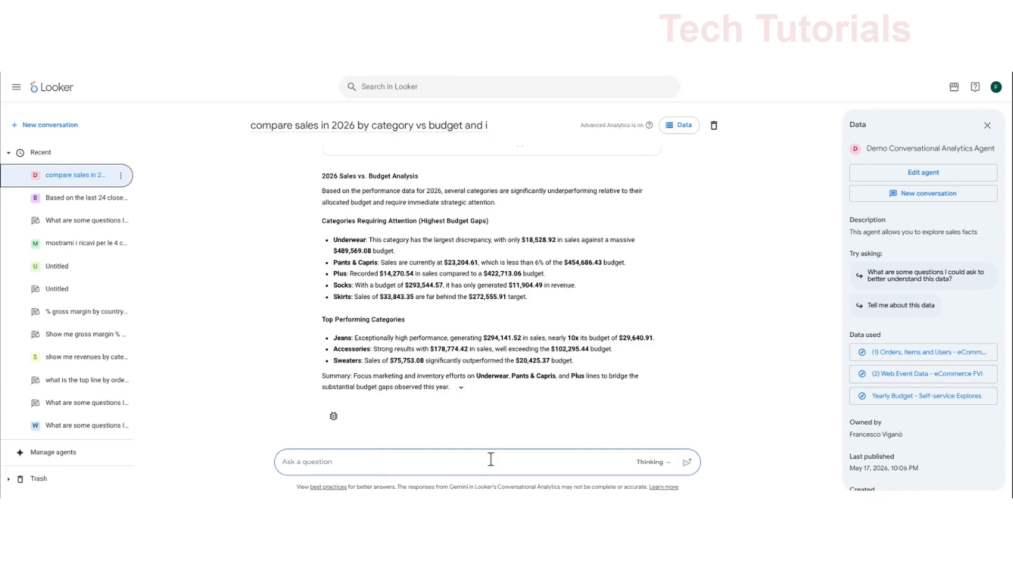
- Ask the agent to forecast full-year 2026 revenues from the last 48 closed months' sales, compare with budget, and advise how to meet sales targets
type("Considering")
type("ales targe")
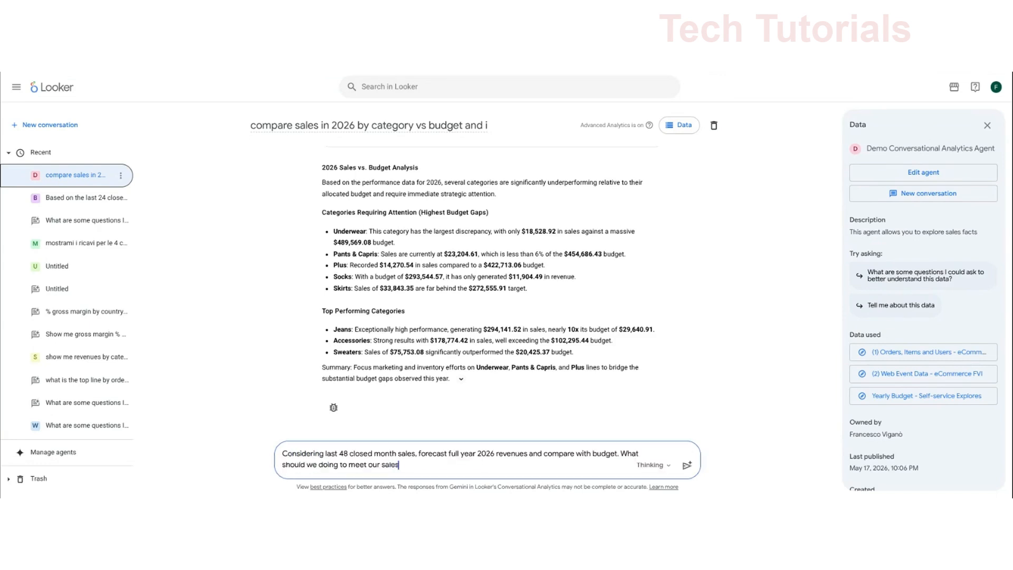
type("ts")
key("Return")
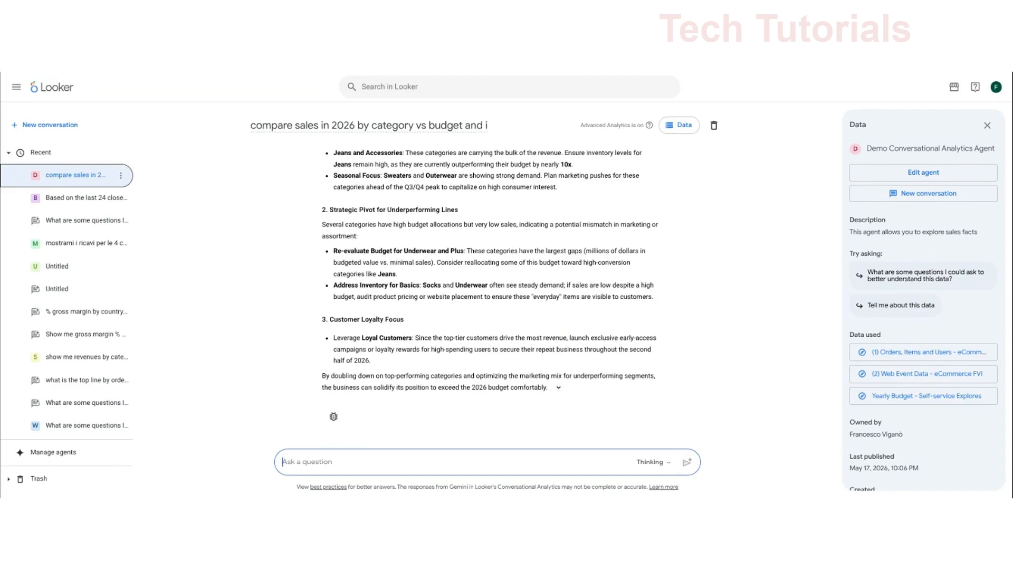
scroll(448, 368, "up", 2)
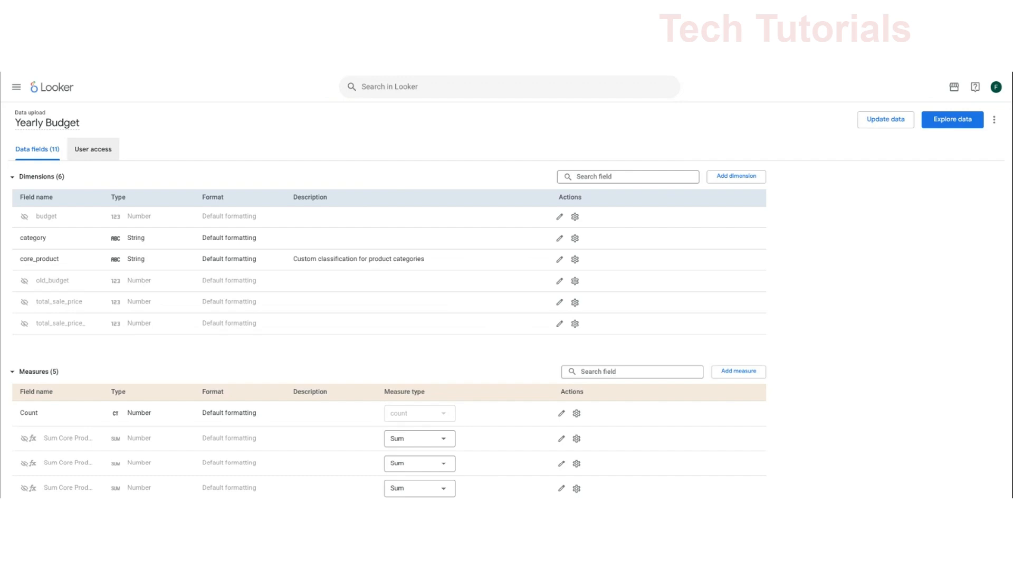
- Set up shared access to the Yearly Budget data upload for Group_Customer_1 with View permission
left_click(90, 150)
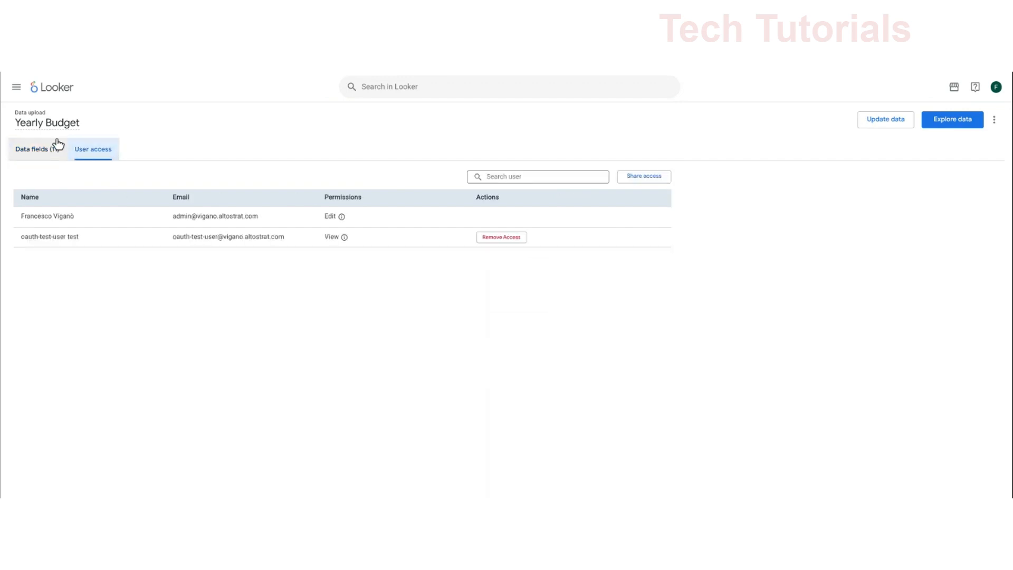
left_click(645, 180)
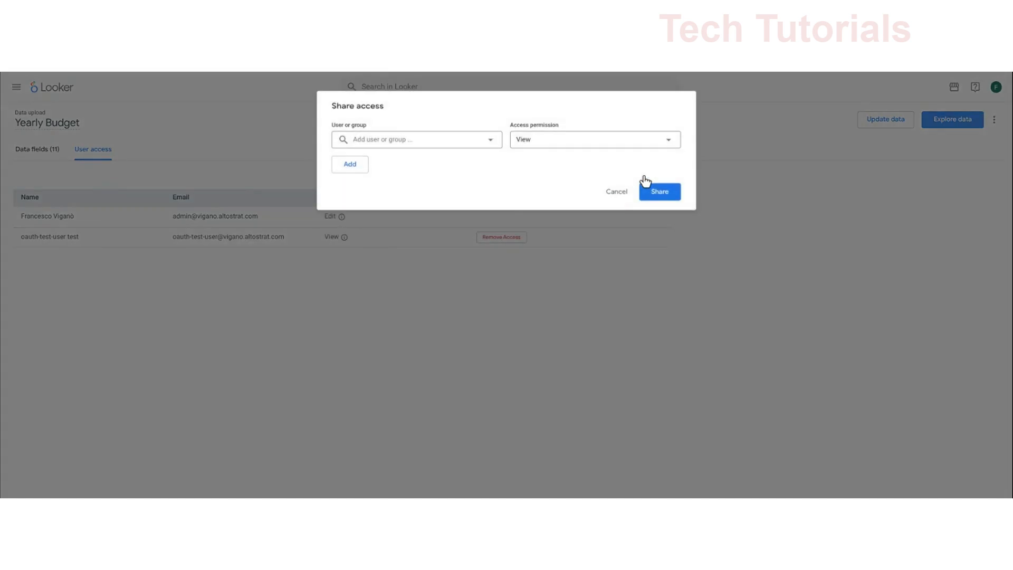
left_click(438, 144)
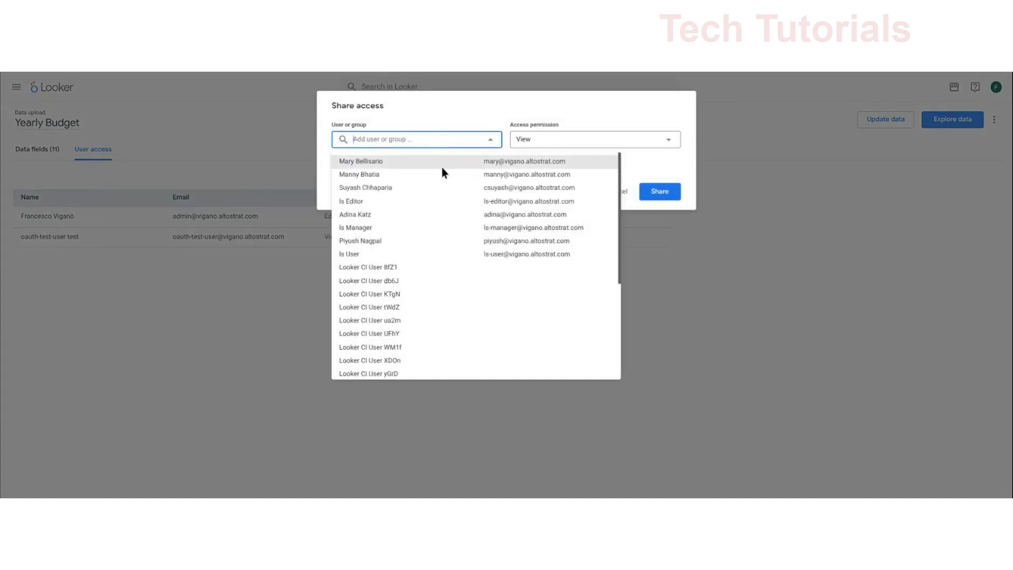
scroll(441, 168, "down", 2)
left_click(416, 363)
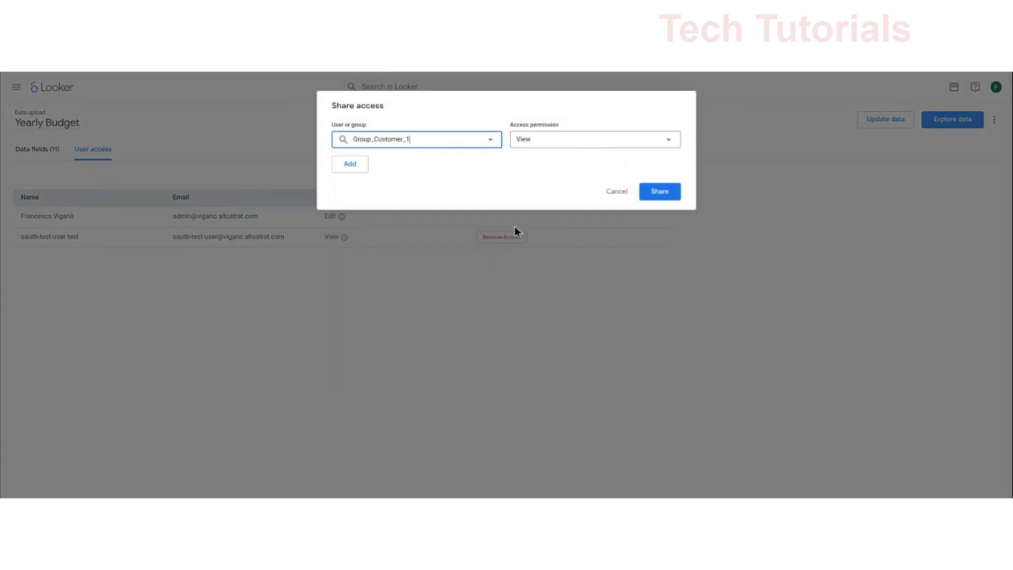
left_click(475, 173)
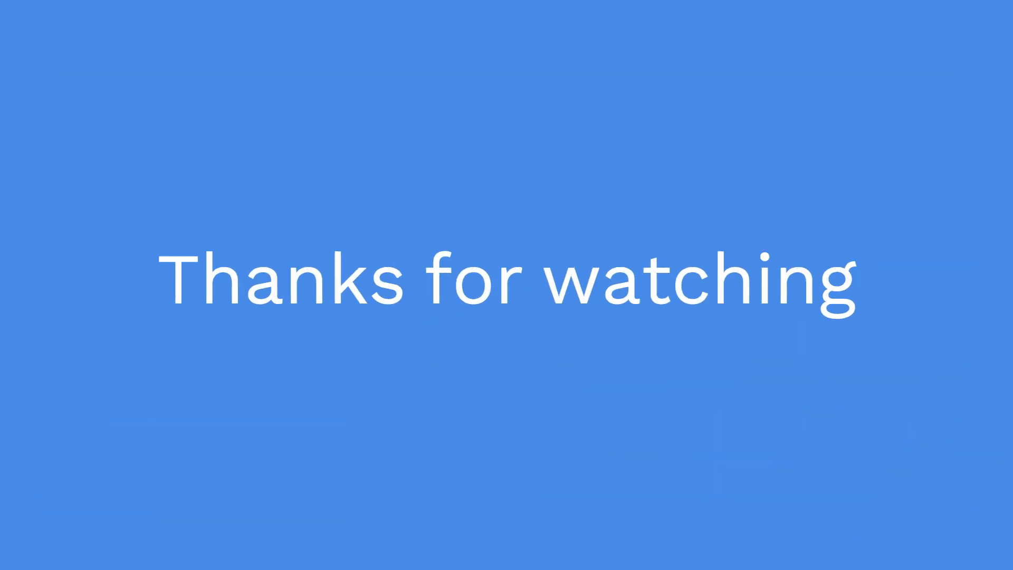